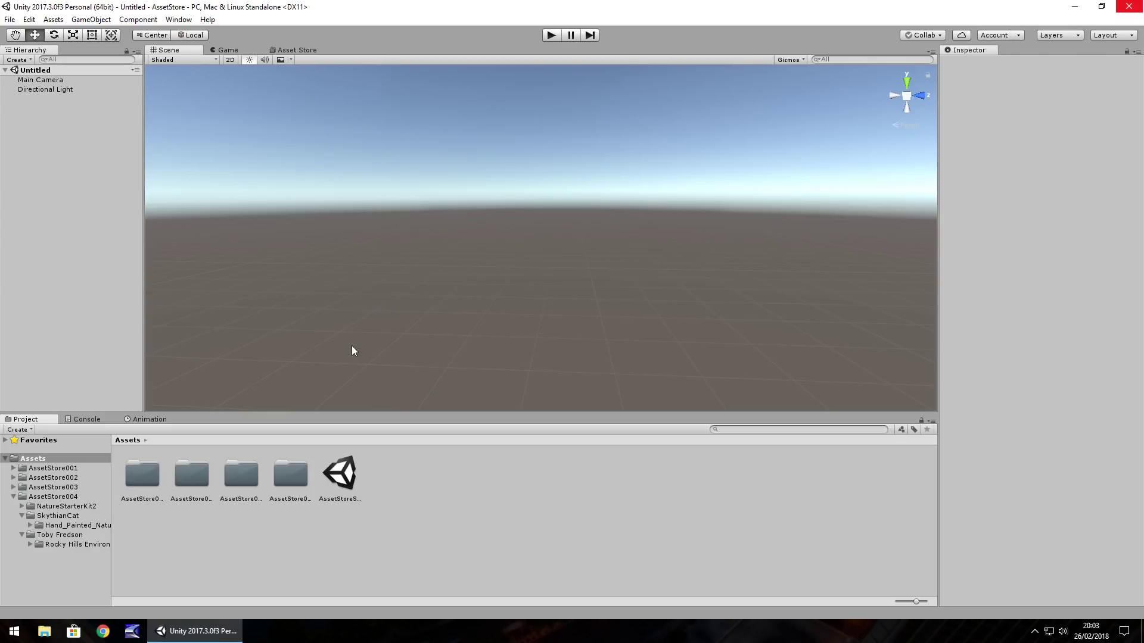
# - Bring up the Asset Store window in the editor
pyautogui.click(297, 52)
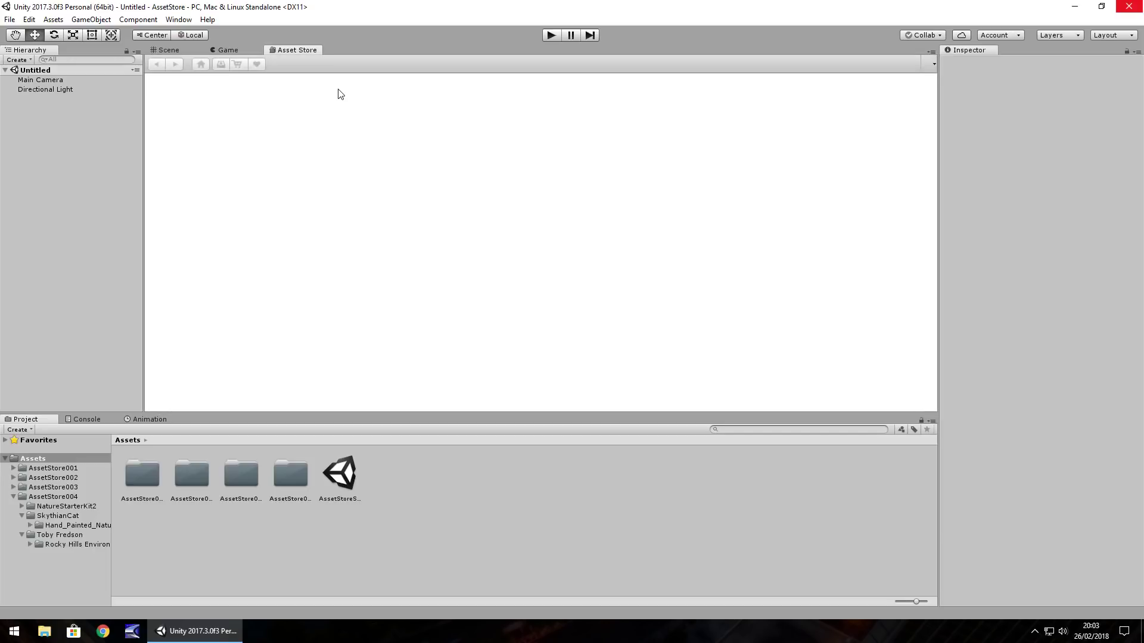
pyautogui.click(178, 21)
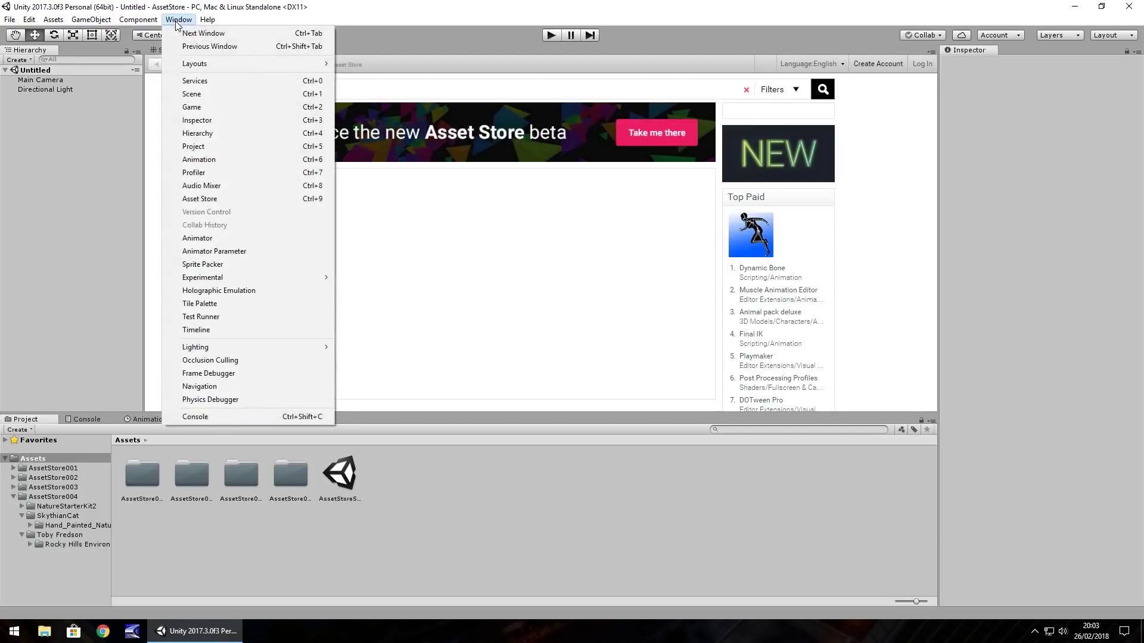
pyautogui.click(201, 200)
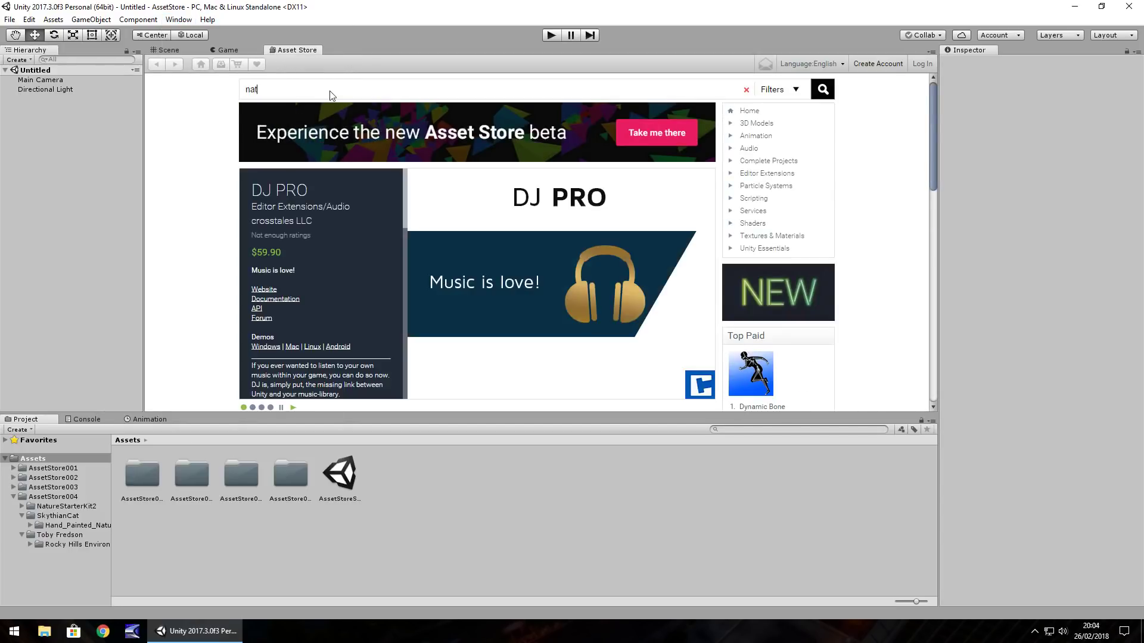
# - Search 'nature starter kit', filter to free only, and open Nature Starter Kit 2
pyautogui.click(332, 96)
pyautogui.write('nature starter kit')
pyautogui.press('Return')
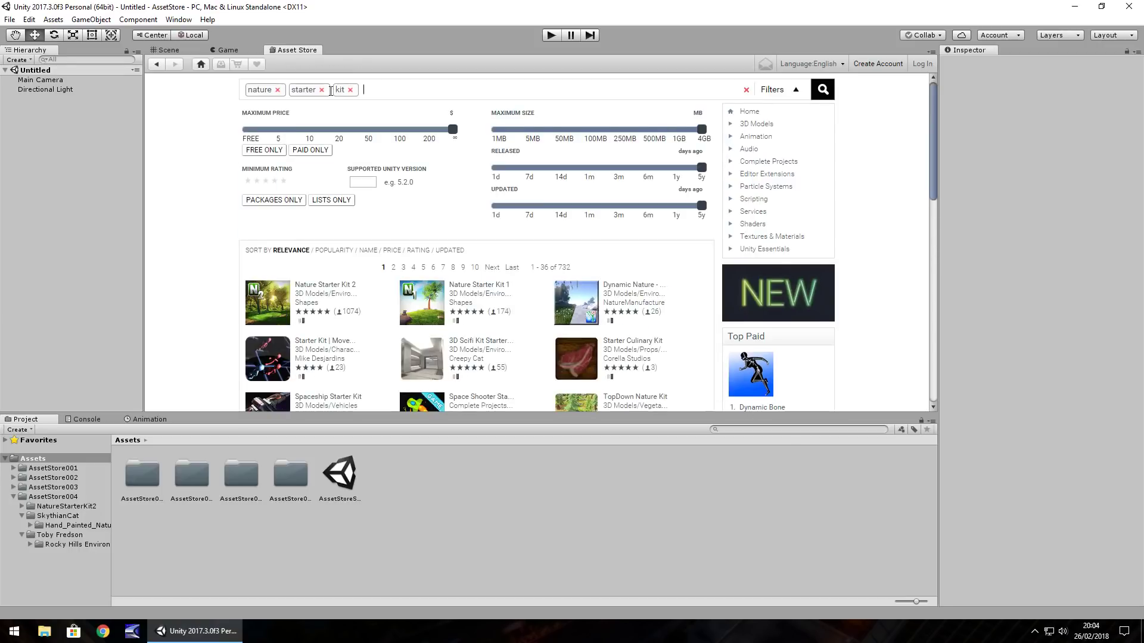
pyautogui.click(272, 152)
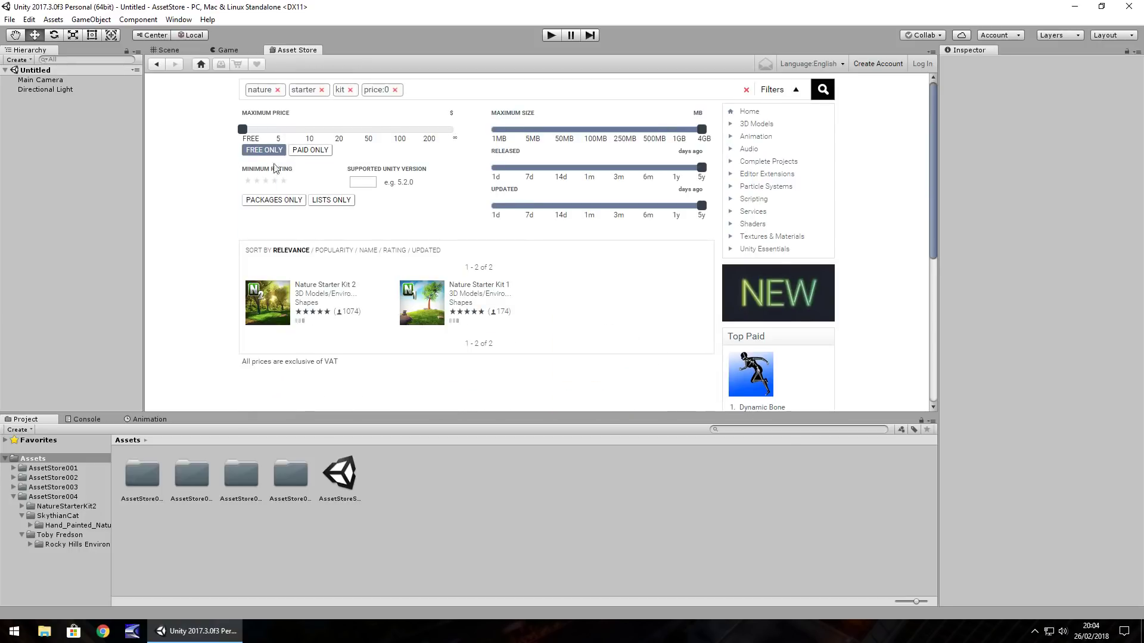
pyautogui.click(317, 285)
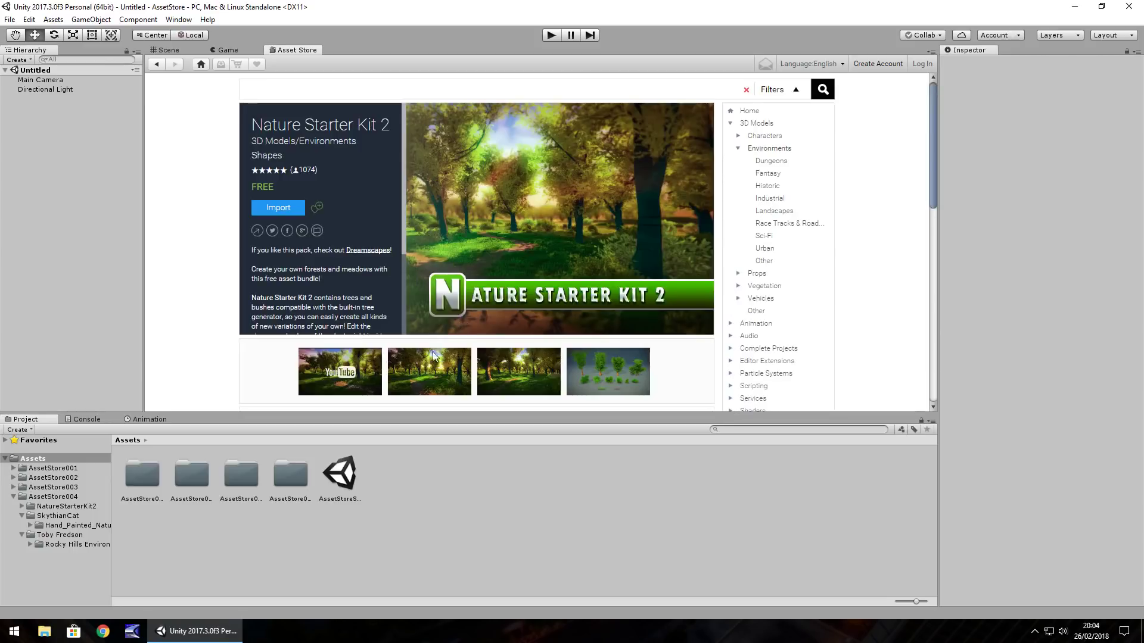
# - Enlarge a Nature Starter Kit 2 forest screenshot and scroll through it
pyautogui.click(516, 375)
pyautogui.scroll(-3, 518, 366)
pyautogui.scroll(-1, 510, 309)
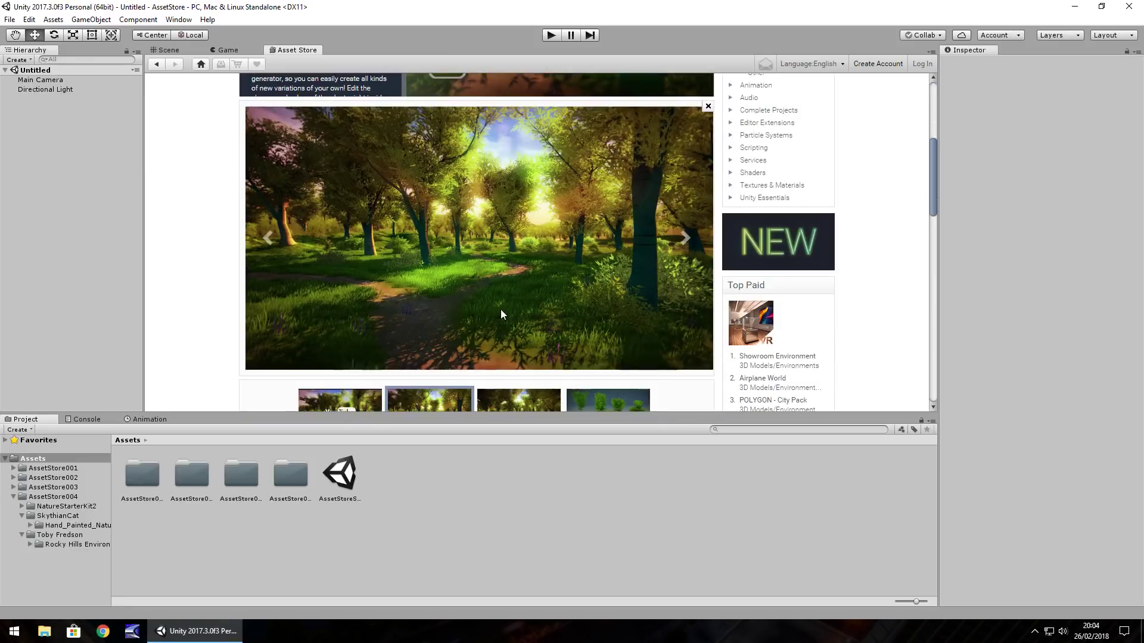
pyautogui.scroll(4, 474, 276)
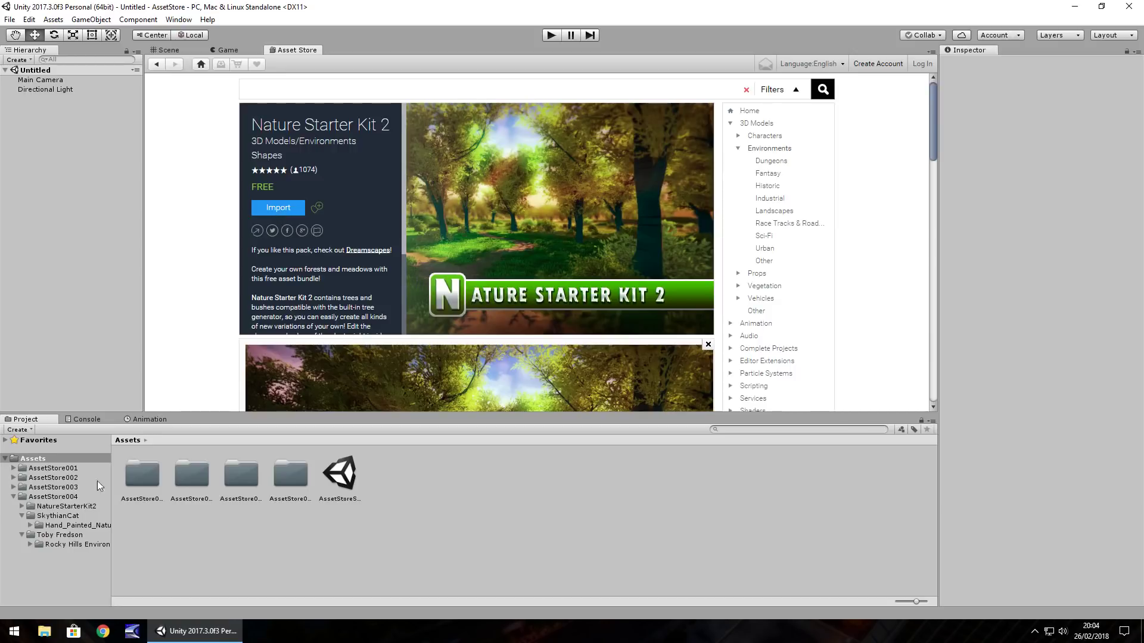
# - Open the Demo scene from NatureStarterKit2's Scene folder in the Project browser
pyautogui.click(60, 506)
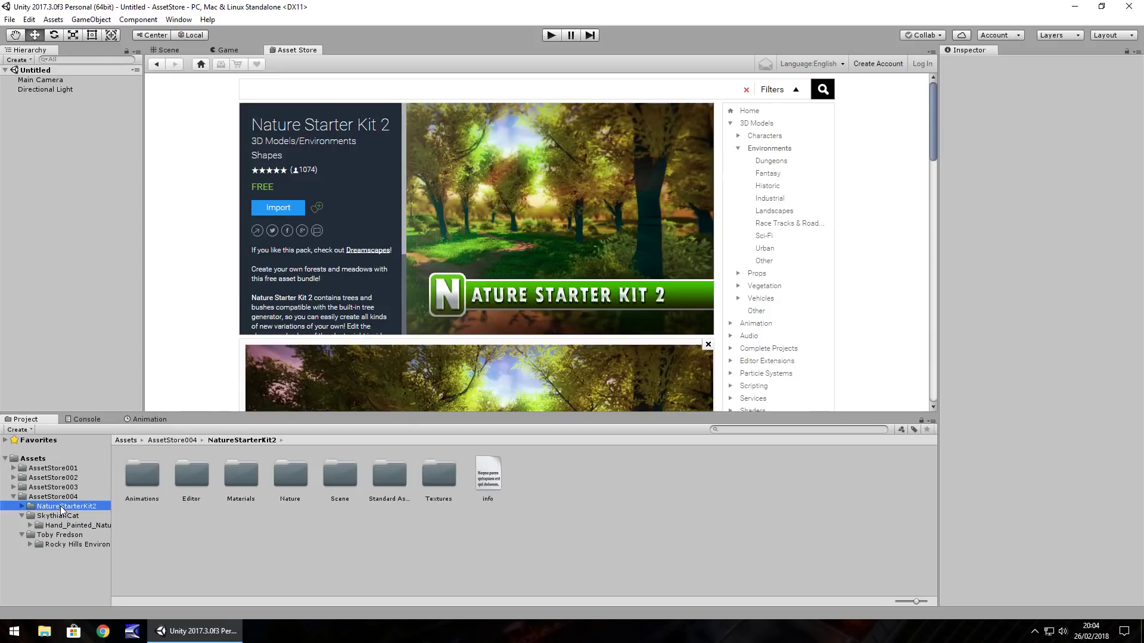
pyautogui.click(168, 49)
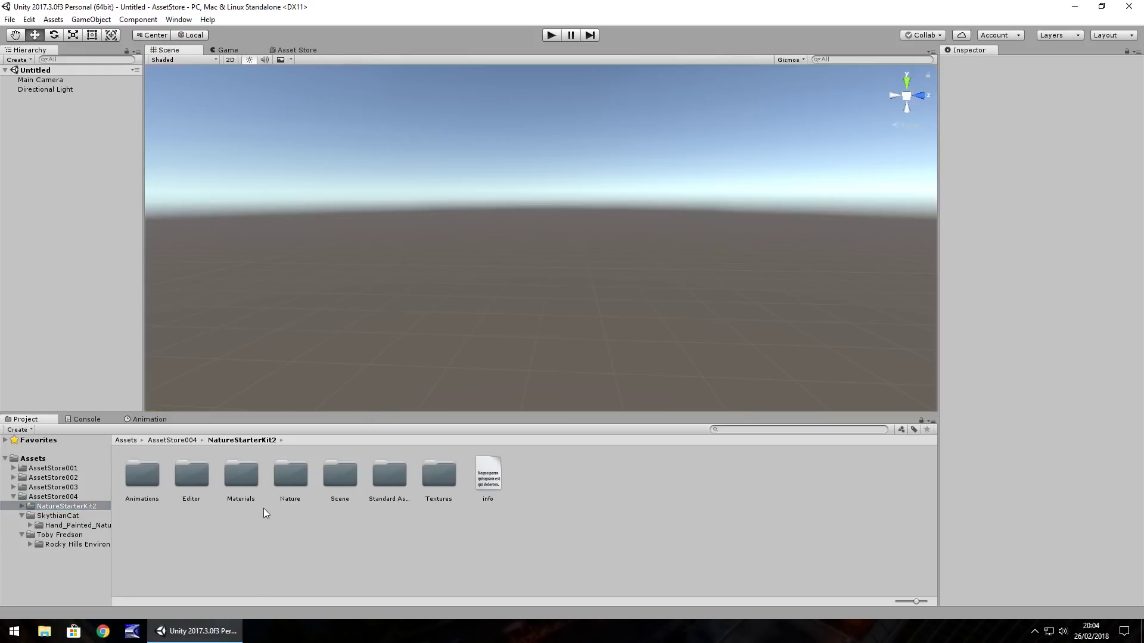
pyautogui.doubleClick(344, 479)
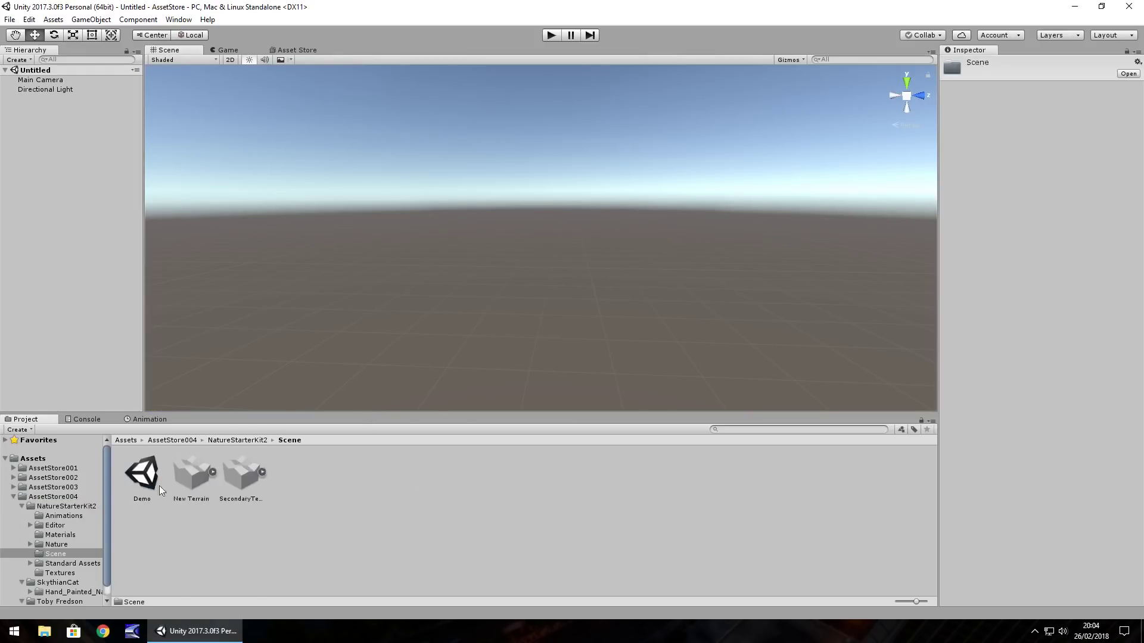
pyautogui.click(143, 476)
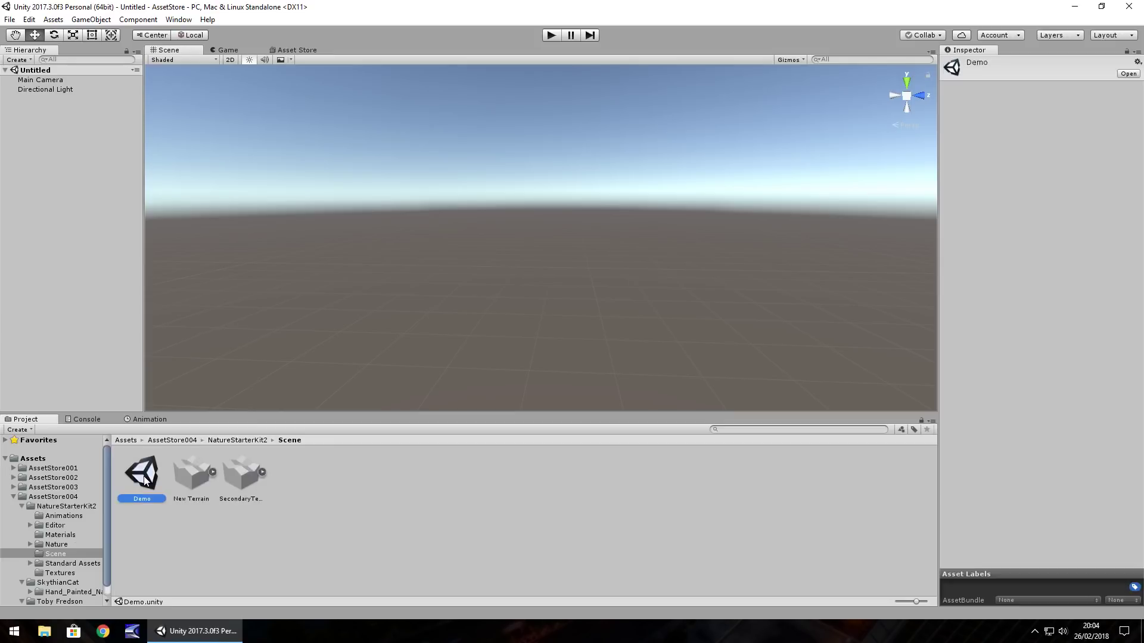
pyautogui.doubleClick(143, 476)
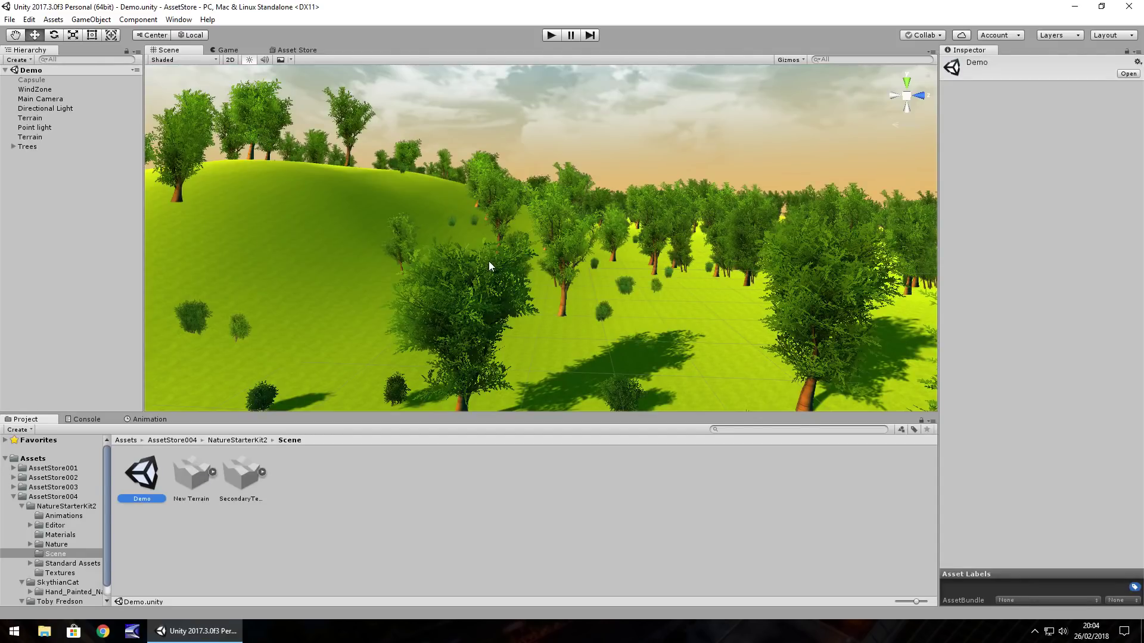
# - Frame Main Camera, review its Inspector effects, and run the Demo scene in Play mode
pyautogui.doubleClick(41, 99)
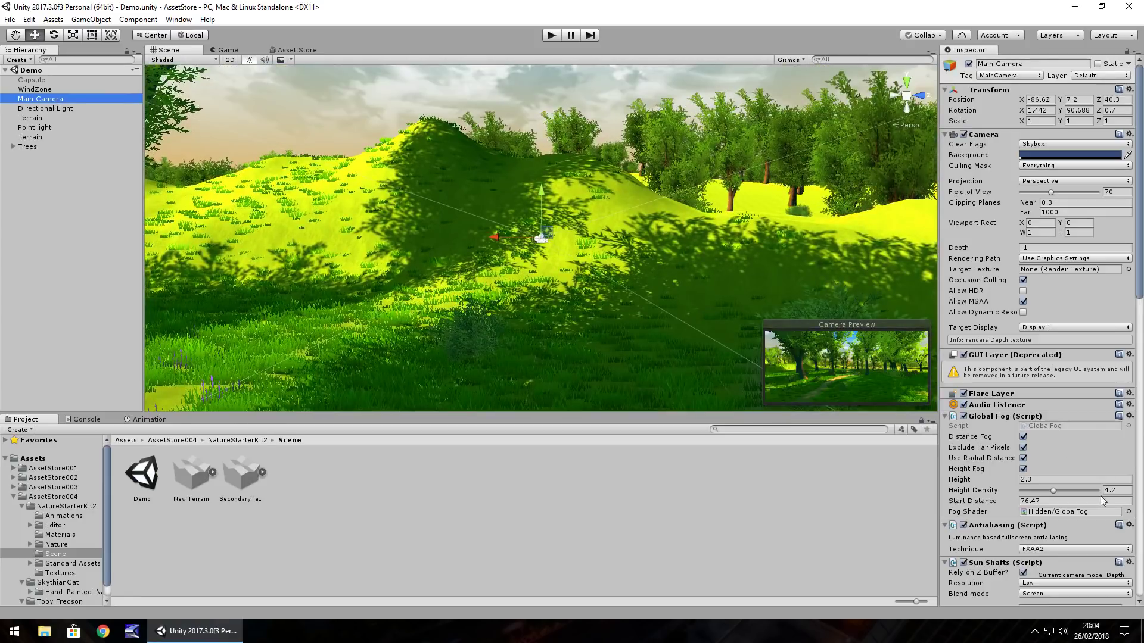
pyautogui.scroll(-5, 1078, 471)
pyautogui.scroll(-15, 1035, 437)
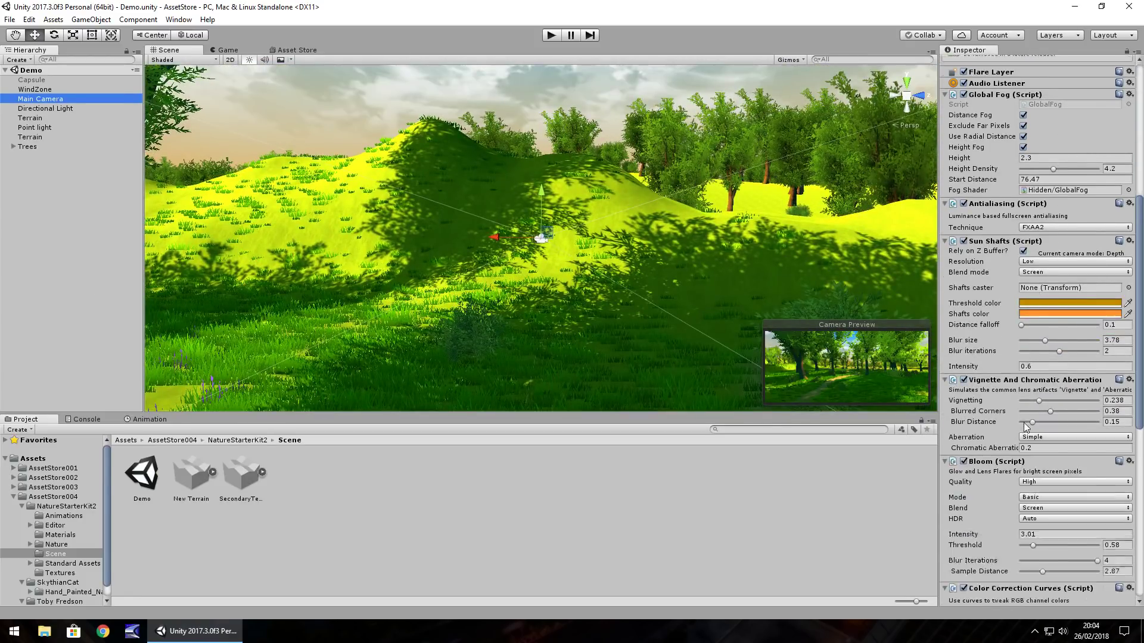
pyautogui.scroll(8, 1015, 434)
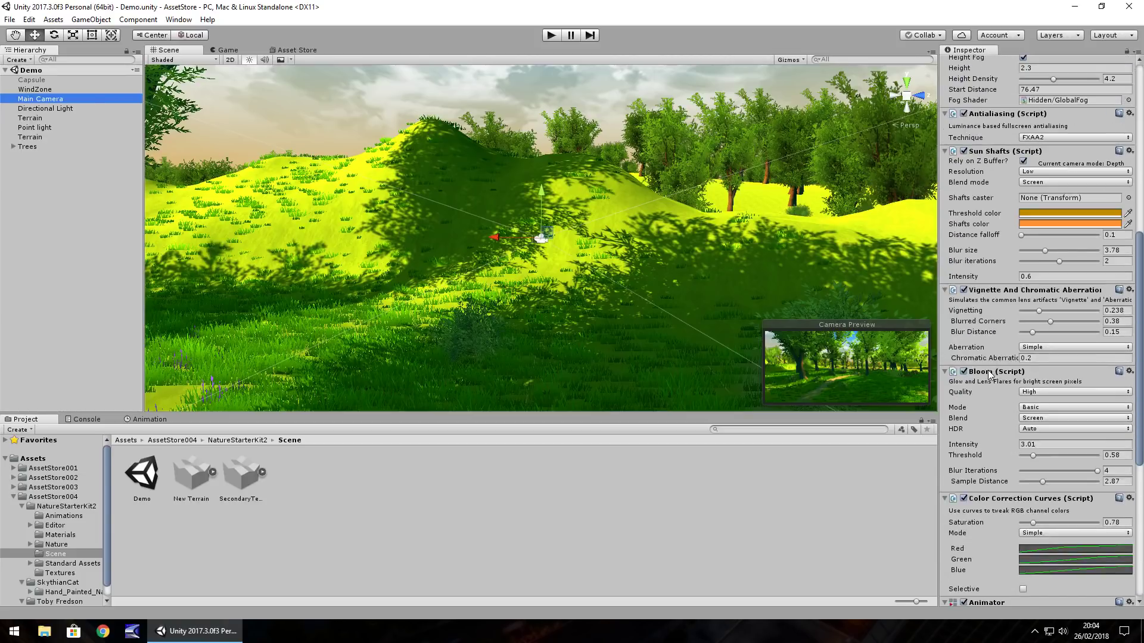
pyautogui.click(557, 36)
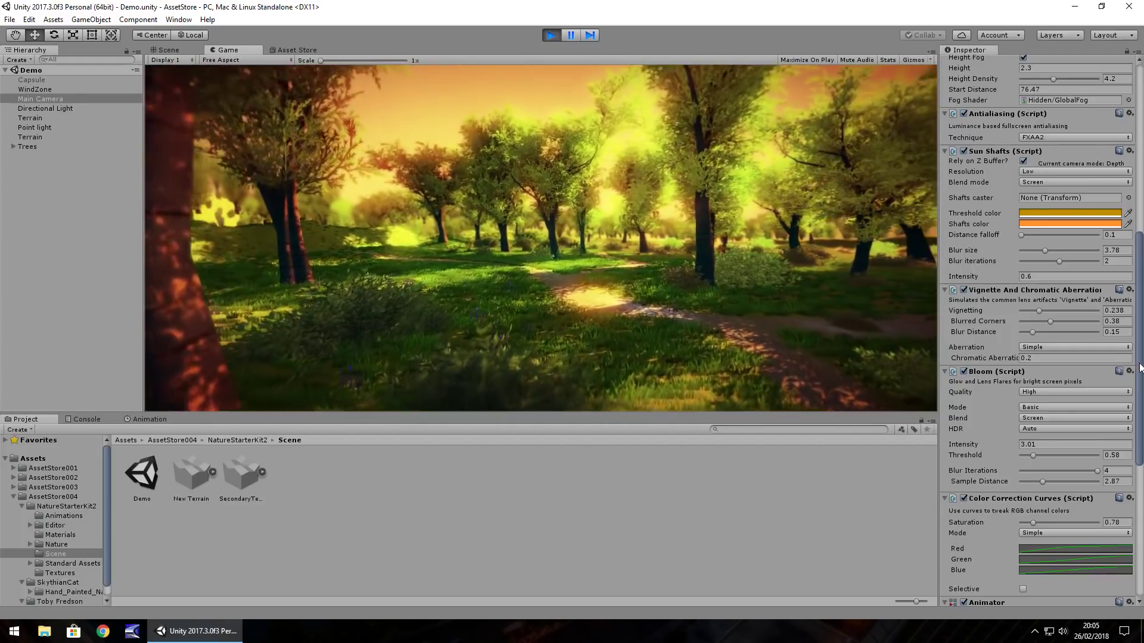
# - Disable Global Fog, Antialiasing, Sun Shafts, Vignette, Bloom and Color Correction Curves on the camera
pyautogui.moveTo(1140, 367); pyautogui.dragTo(1140, 276)
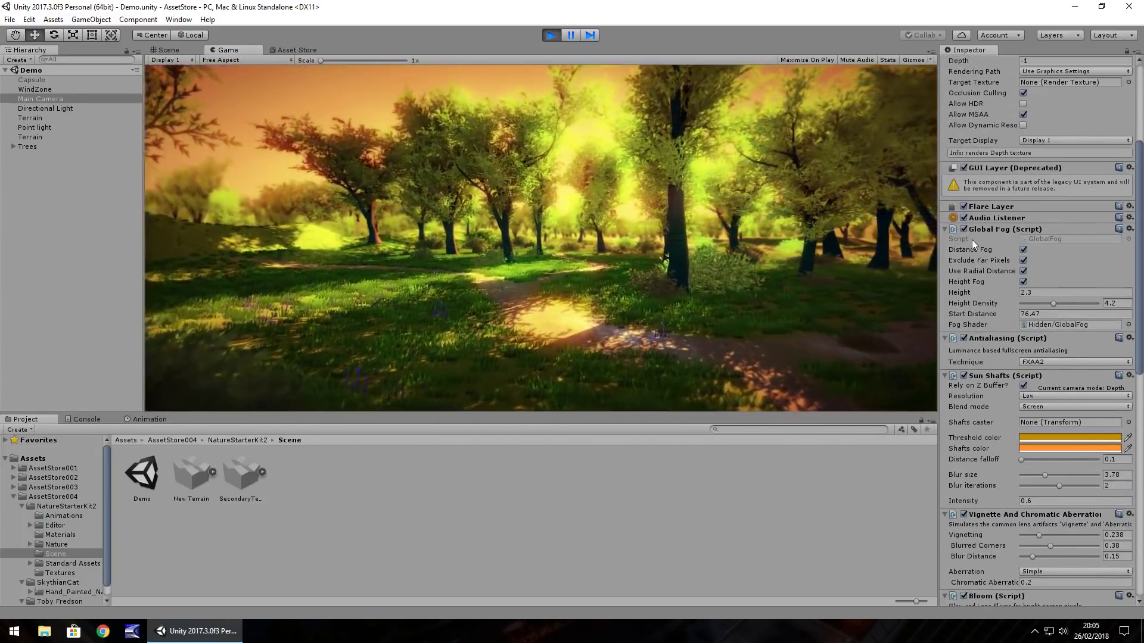
pyautogui.click(963, 229)
pyautogui.click(963, 338)
pyautogui.click(964, 375)
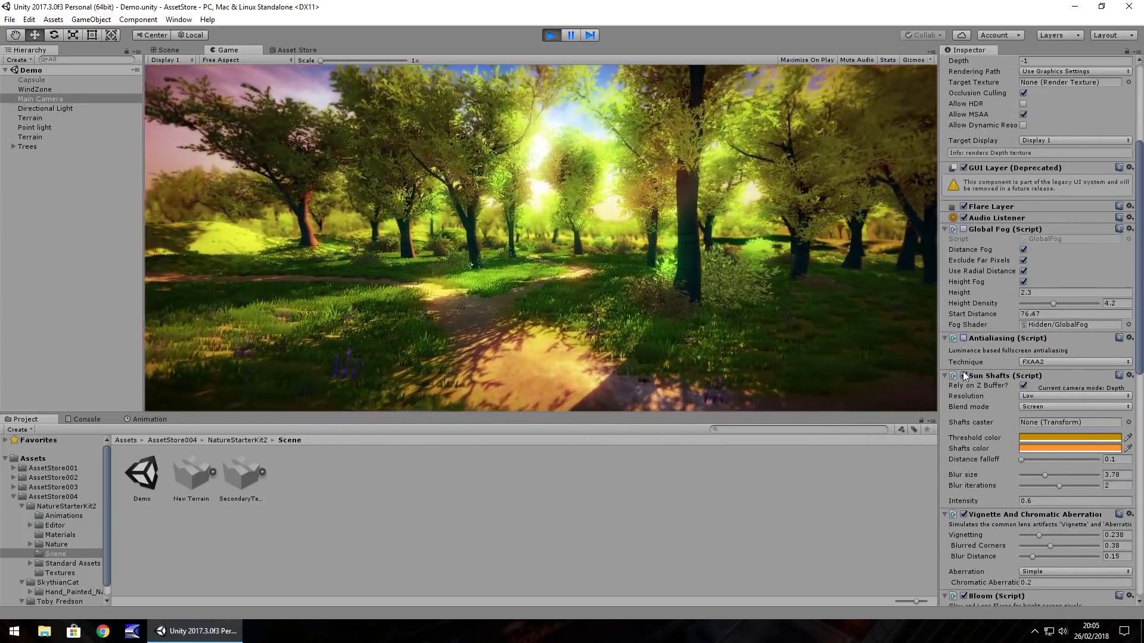
pyautogui.scroll(-5, 970, 373)
pyautogui.click(963, 336)
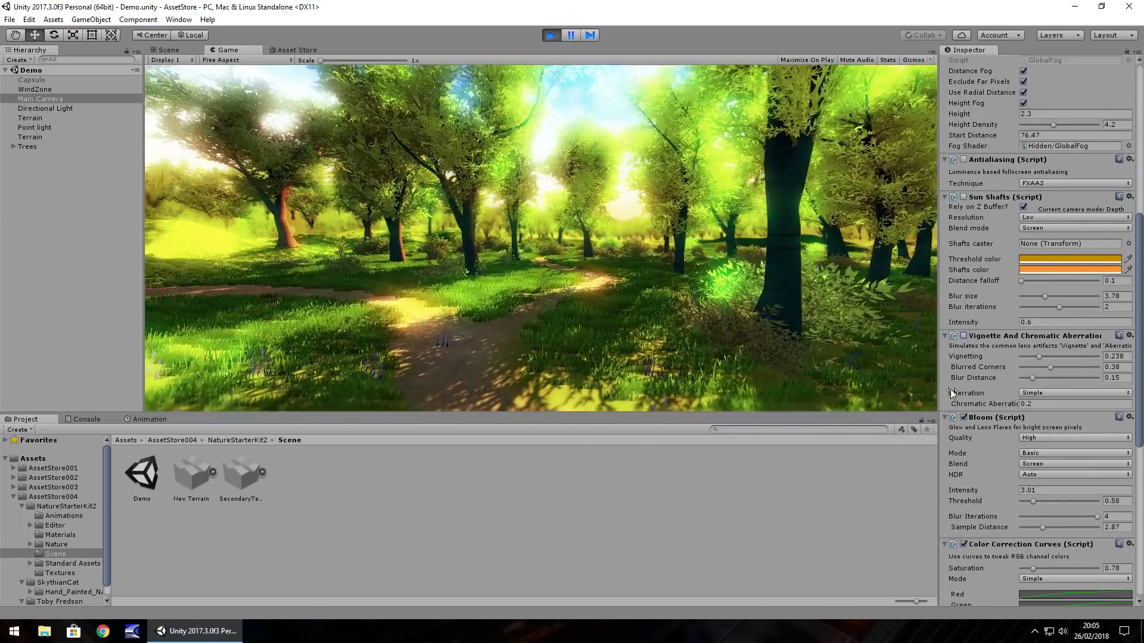
pyautogui.click(963, 417)
pyautogui.scroll(-3, 957, 391)
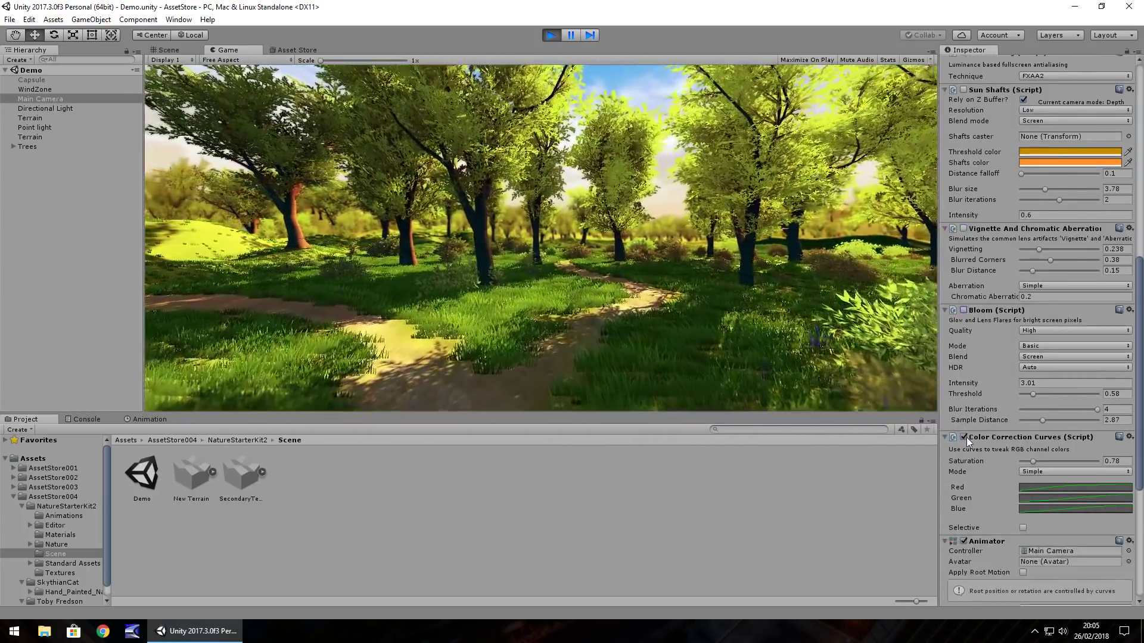
pyautogui.click(964, 438)
pyautogui.scroll(-3, 968, 444)
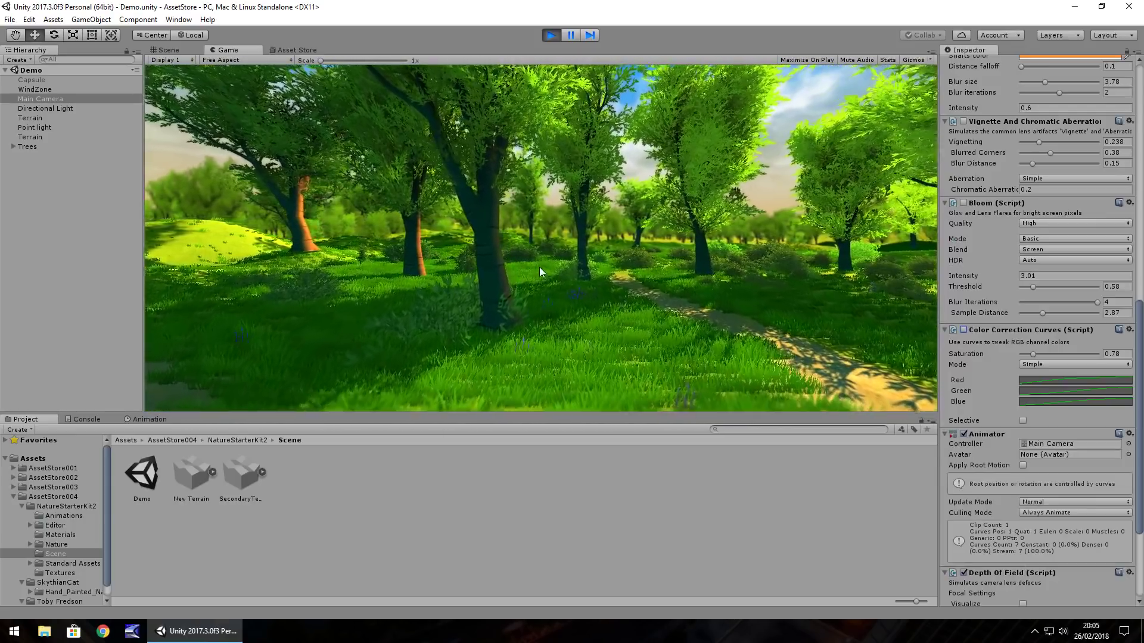
pyautogui.scroll(-4, 978, 446)
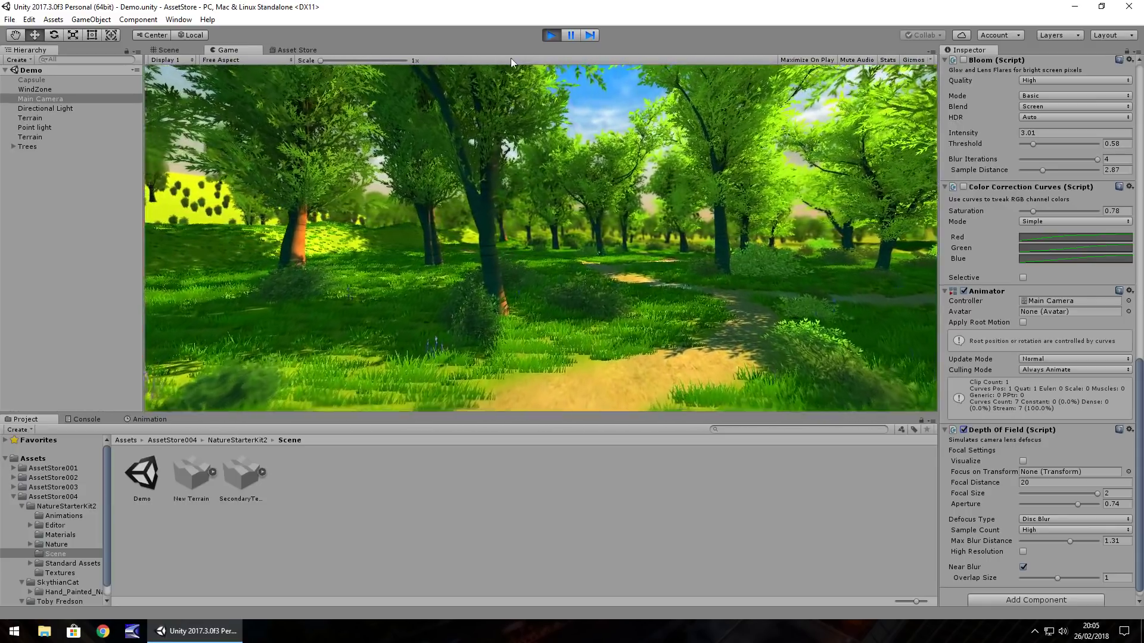
# - Stop play mode, then frame the terrain and Trees group to look over the forest
pyautogui.click(551, 34)
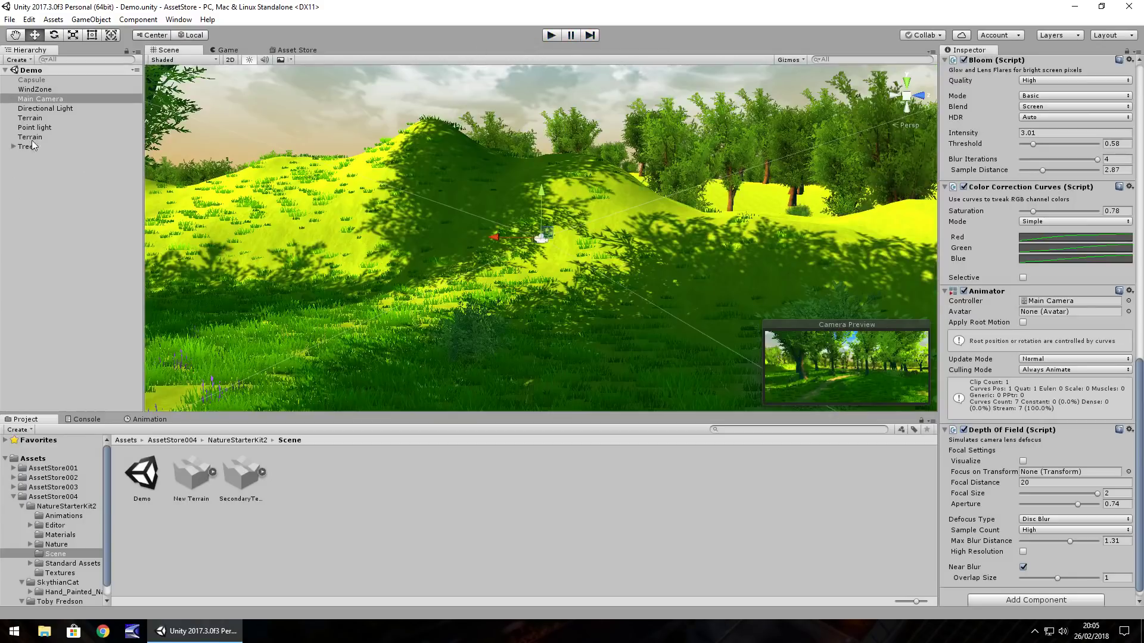
pyautogui.click(30, 137)
pyautogui.press('f')
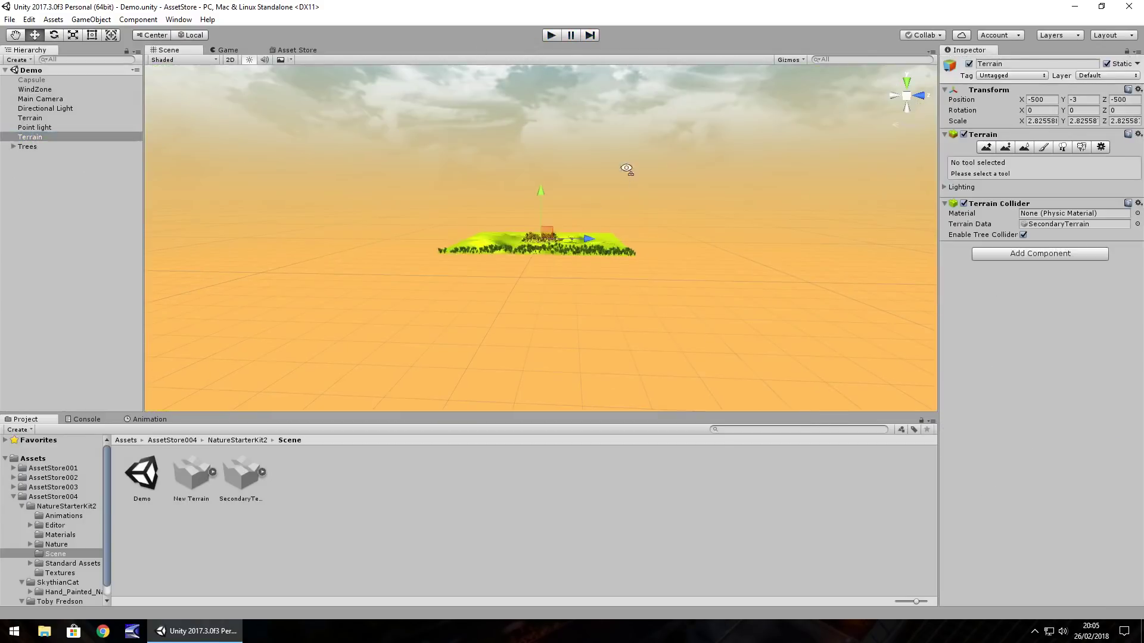
pyautogui.keyDown('alt'); pyautogui.moveTo(626, 169); pyautogui.dragTo(541, 335); pyautogui.keyUp('alt')
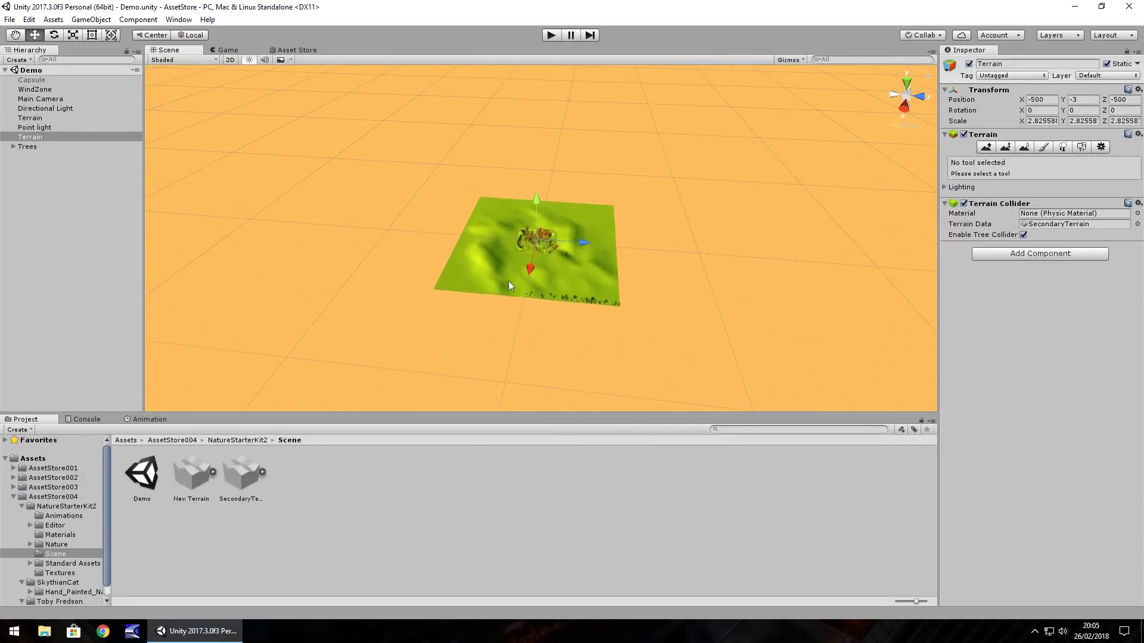
pyautogui.doubleClick(28, 146)
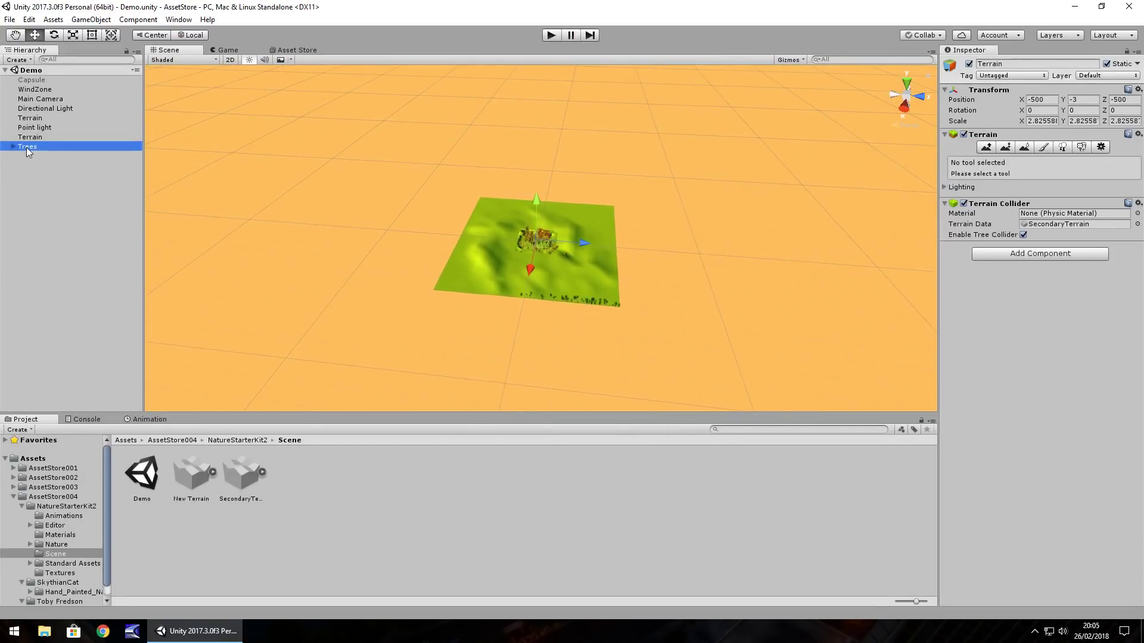
pyautogui.scroll(10, 544, 262)
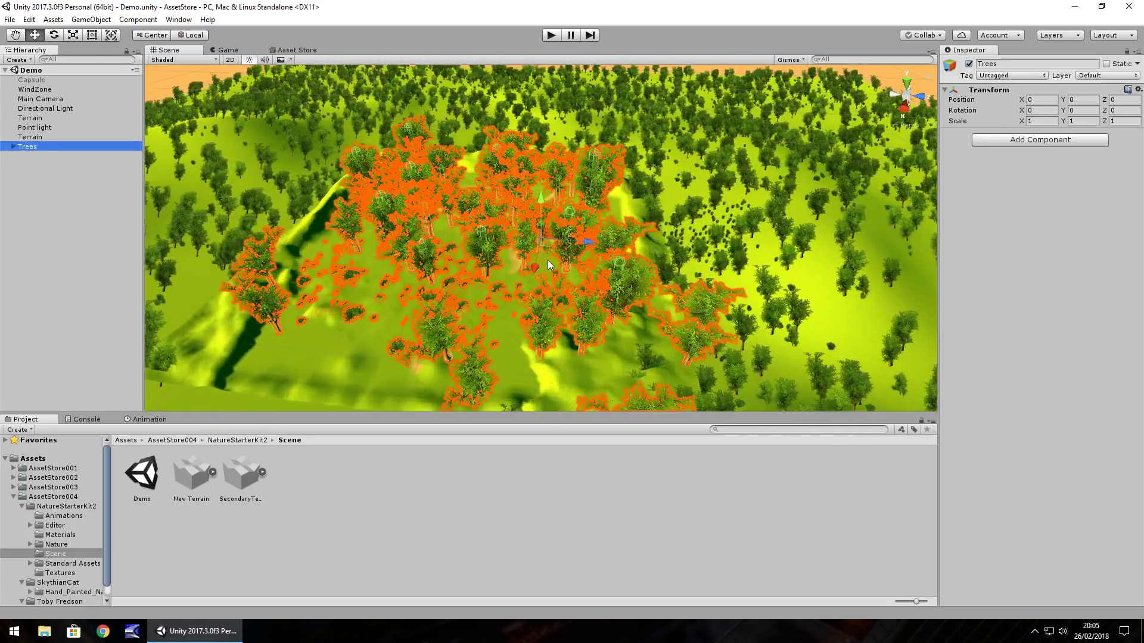
pyautogui.scroll(3, 525, 286)
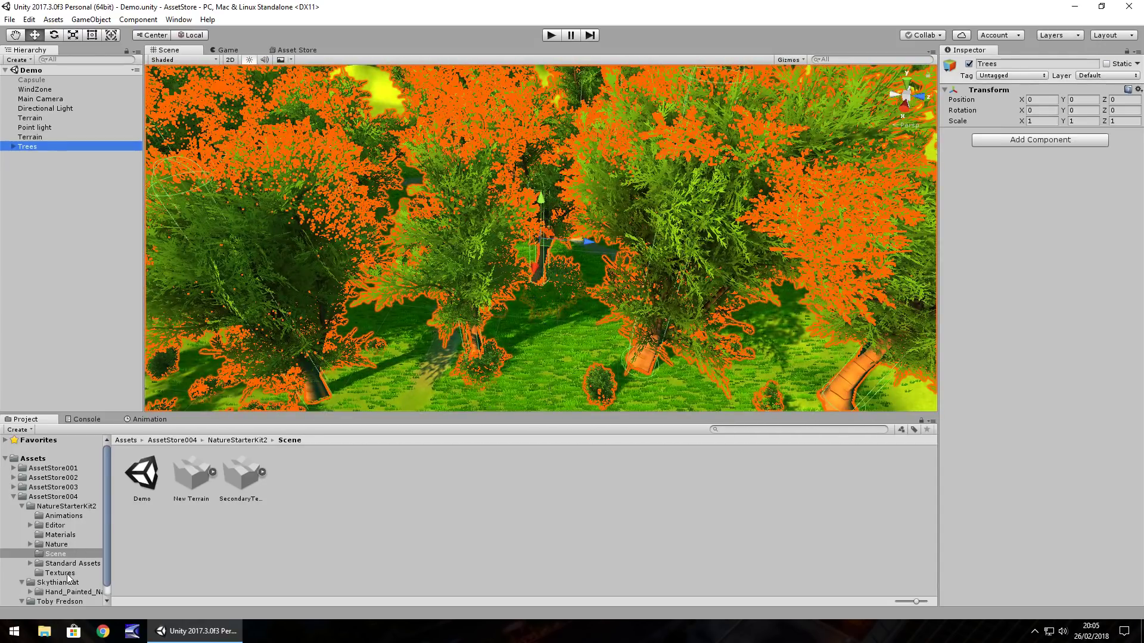
# - Place a bush02 prefab from the Nature folder into the scene and select it
pyautogui.click(68, 517)
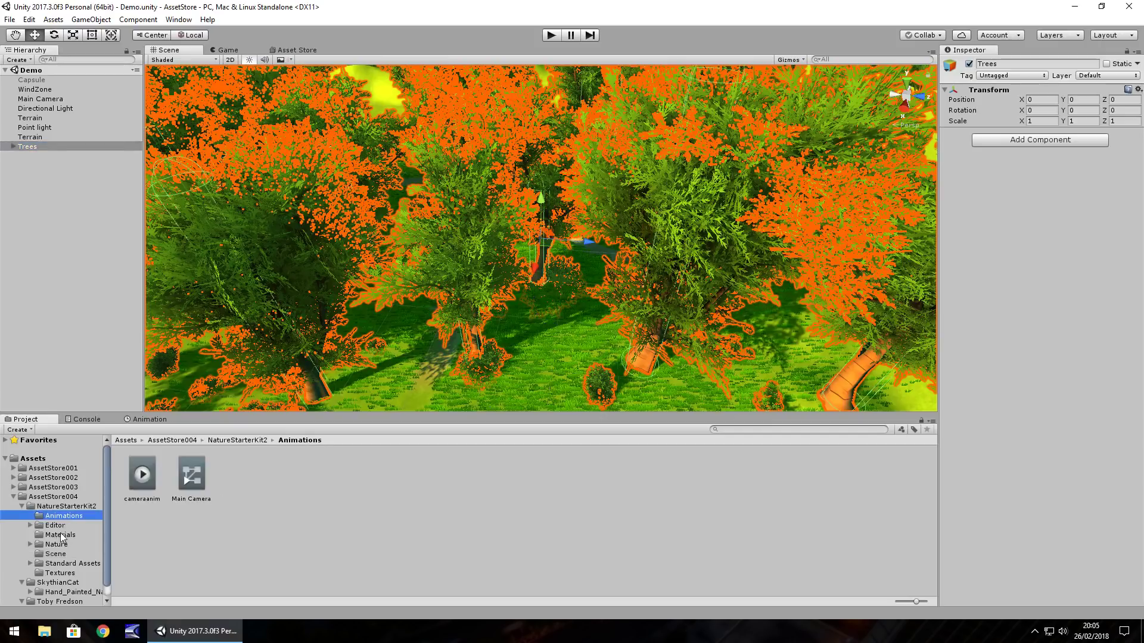
pyautogui.click(47, 544)
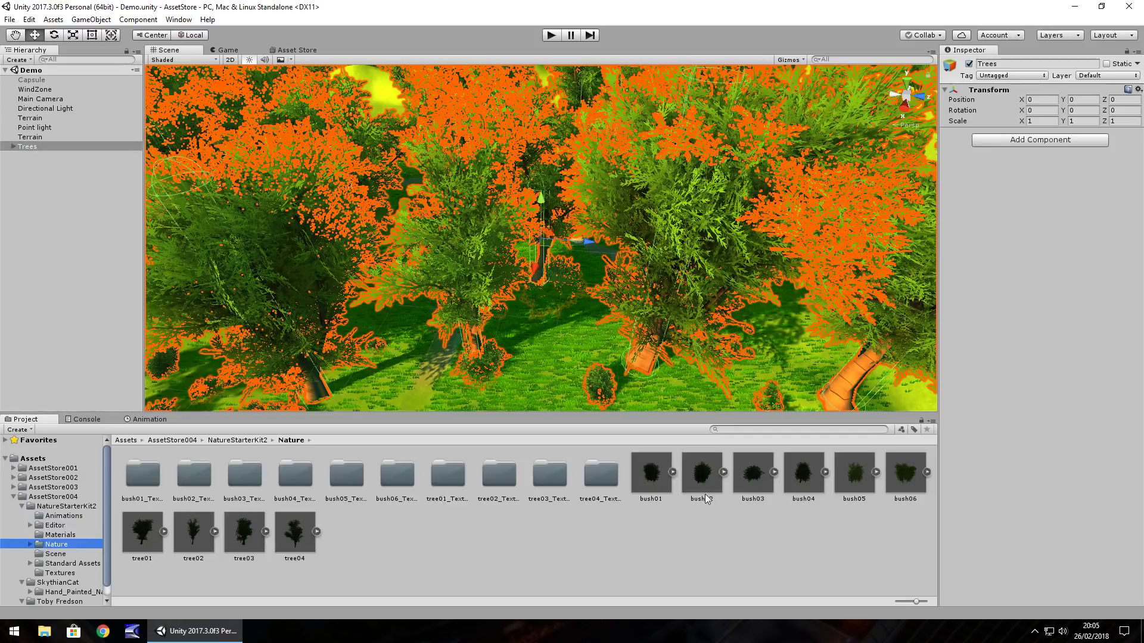
pyautogui.moveTo(582, 362); pyautogui.dragTo(476, 233, button='right')
pyautogui.moveTo(688, 483); pyautogui.dragTo(466, 281)
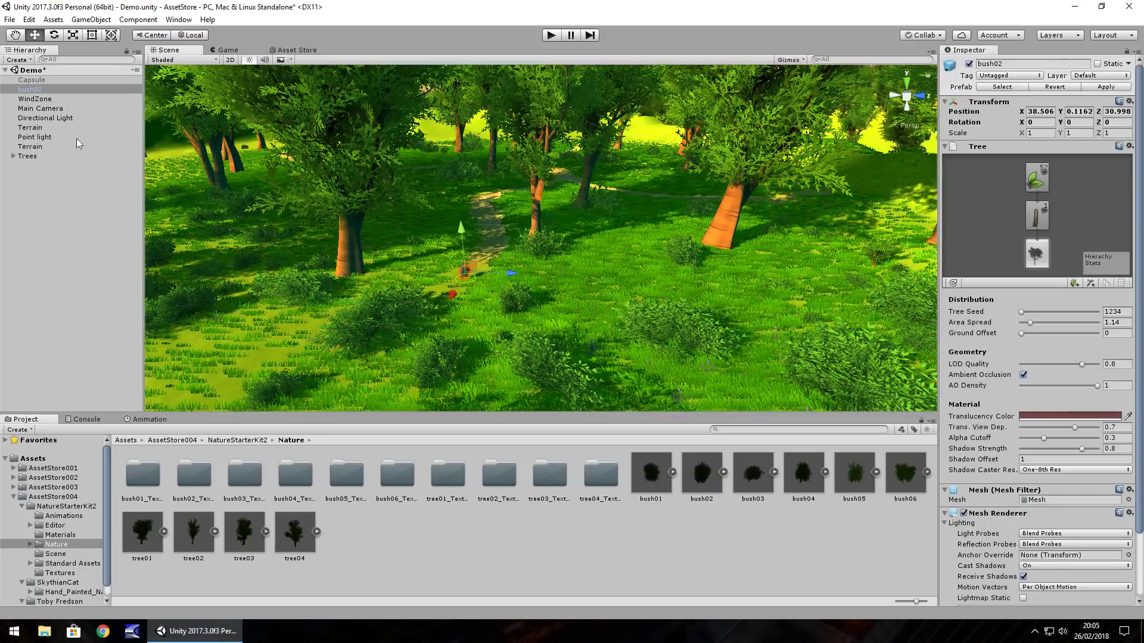
pyautogui.click(30, 89)
# - Delete bush02, then view all six Asset Store packages from publisher Shapes
pyautogui.press('Delete')
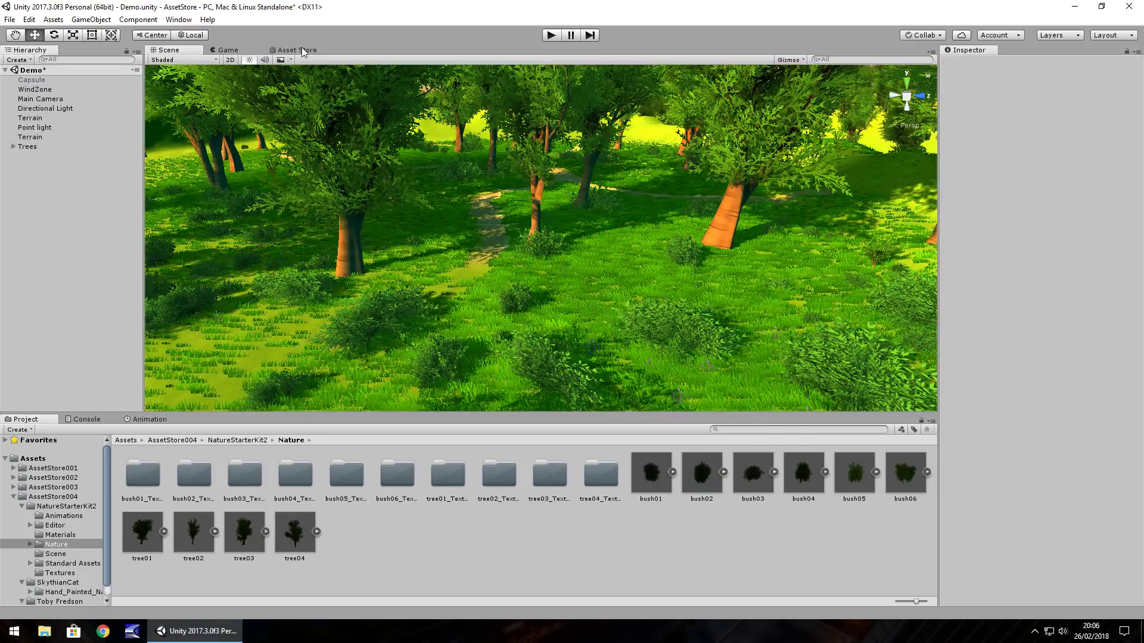
pyautogui.click(302, 51)
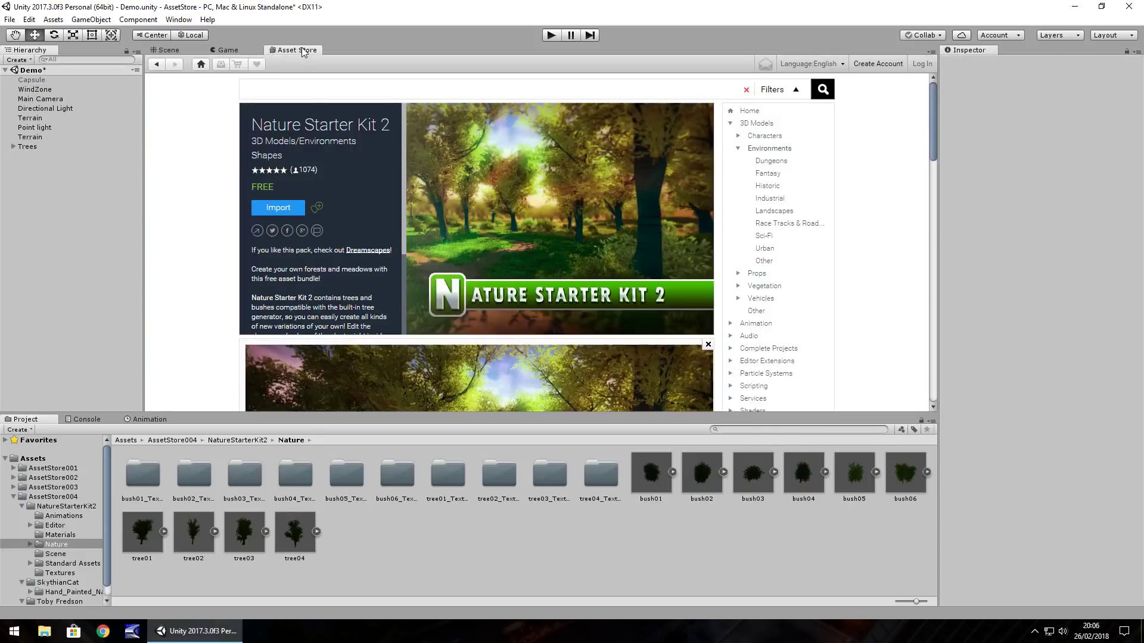
pyautogui.click(266, 155)
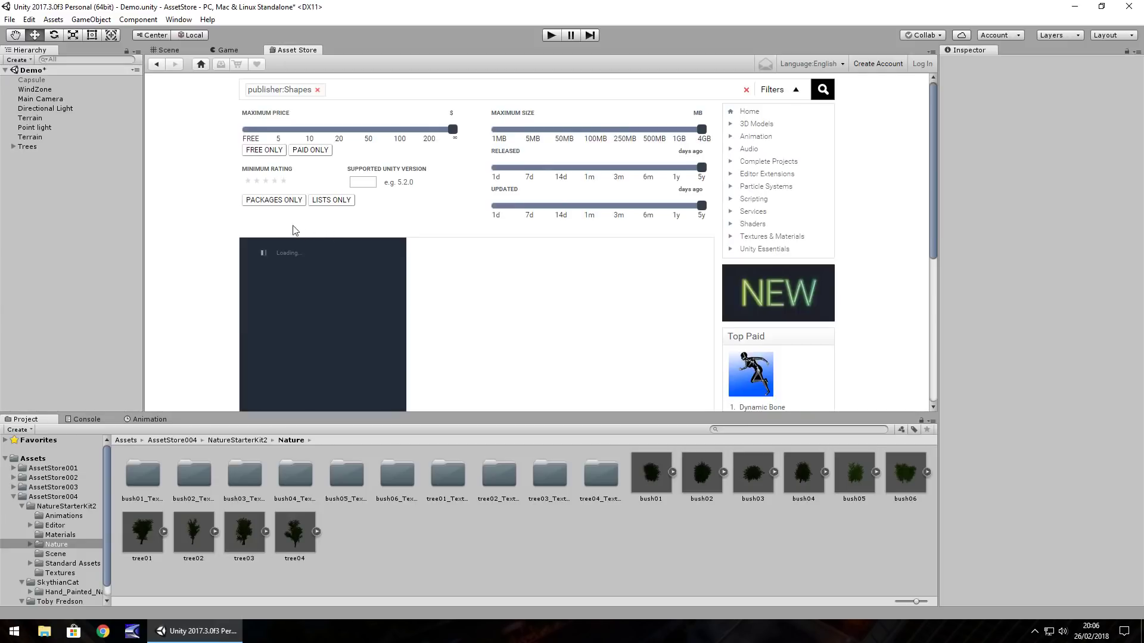
pyautogui.scroll(-5, 326, 220)
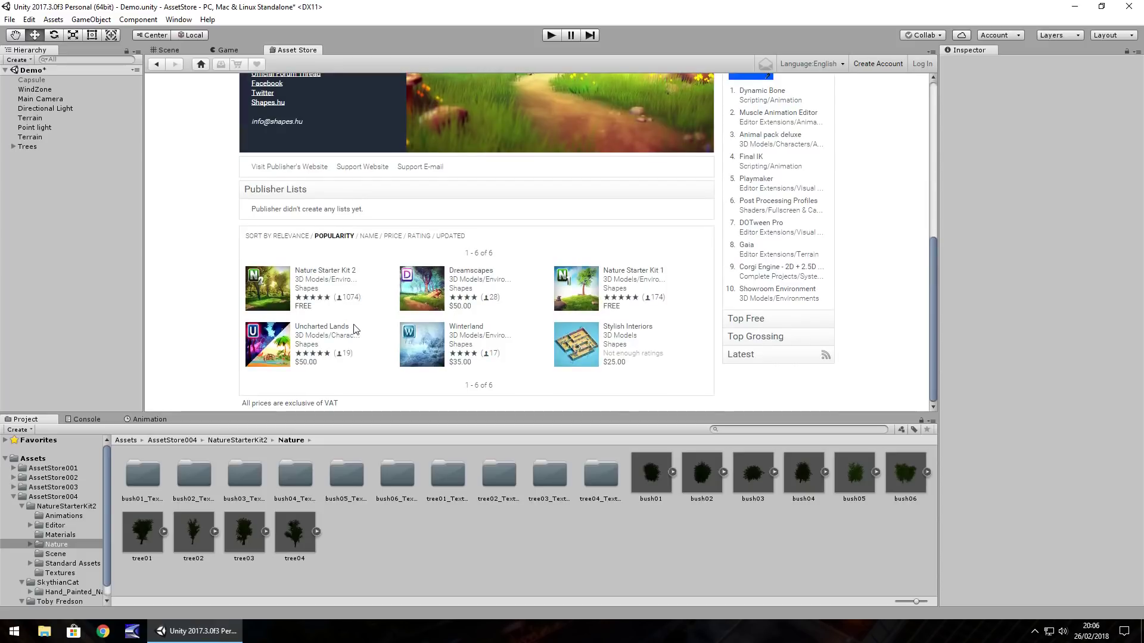
pyautogui.scroll(5, 357, 310)
# - Return to the forest Scene view, rotate it slightly, and collapse the NatureStarterKit2 folder
pyautogui.click(167, 51)
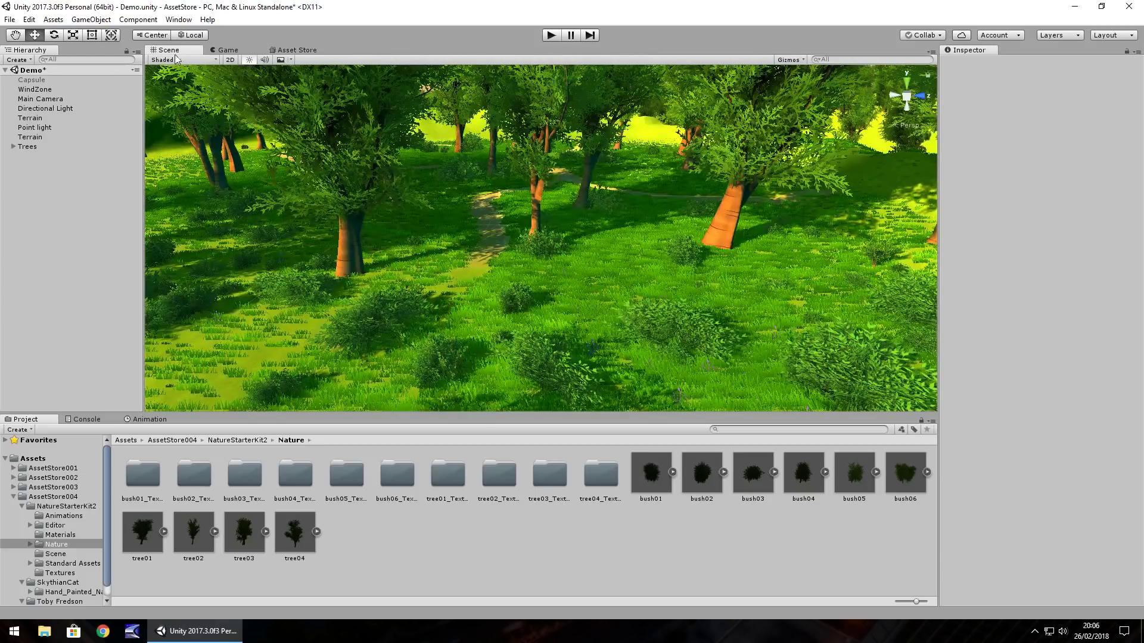
pyautogui.moveTo(504, 306); pyautogui.dragTo(474, 253, button='right')
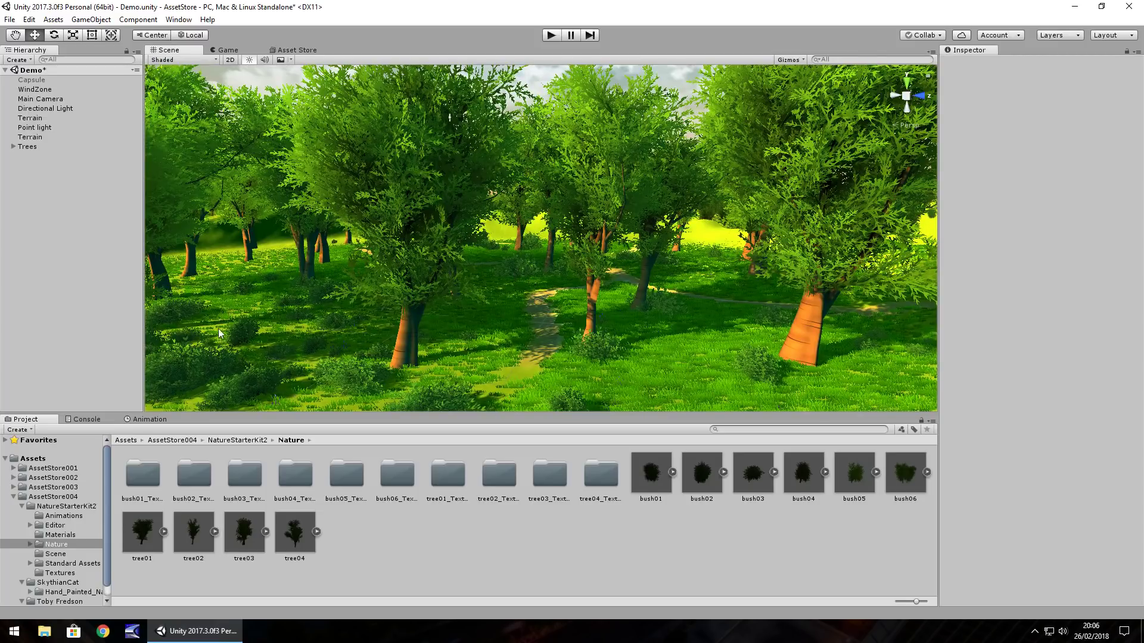
pyautogui.click(22, 507)
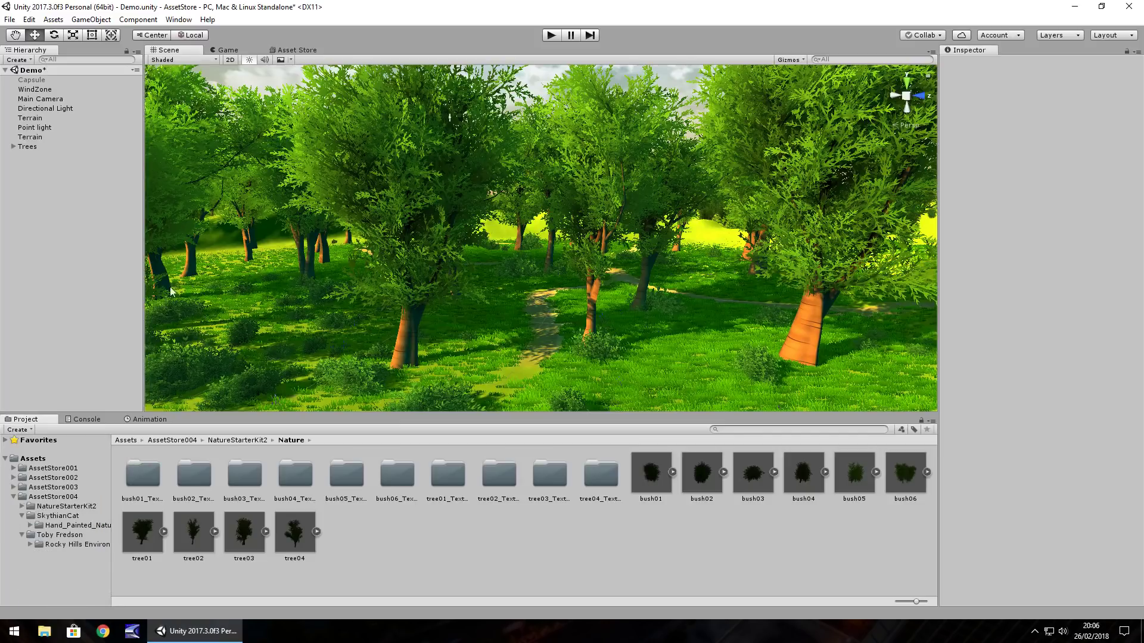
# - Search 'hand painted nature' with free only and open the Hand Painted Nature Kit LITE page
pyautogui.click(296, 50)
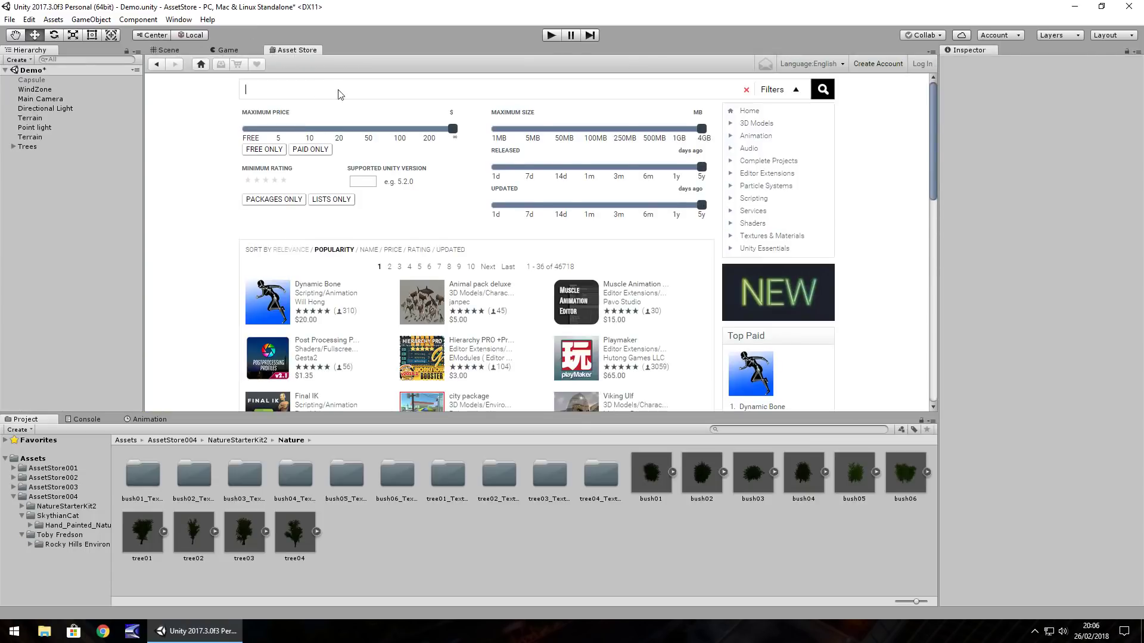
pyautogui.click(341, 95)
pyautogui.write('hand painted nature kit')
pyautogui.press('Return')
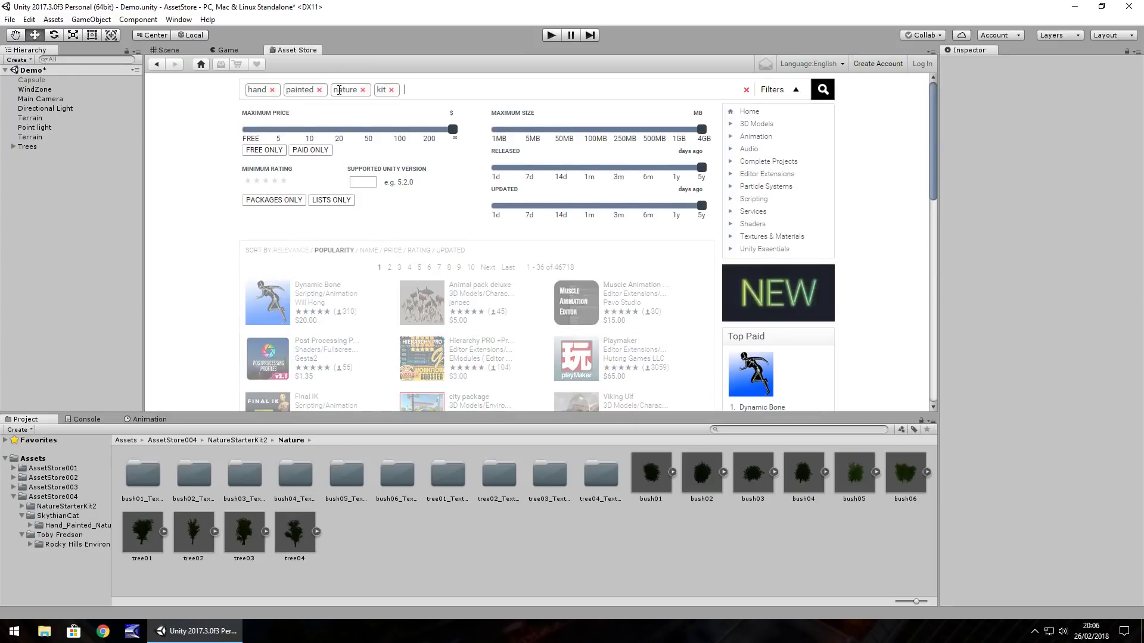
pyautogui.click(265, 150)
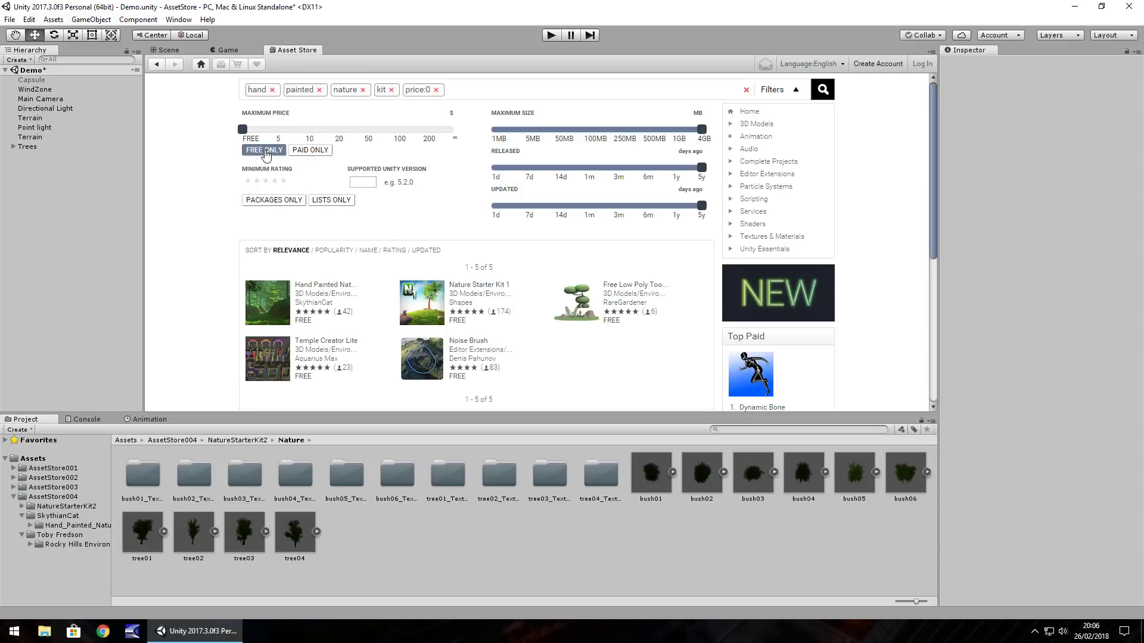
pyautogui.click(317, 287)
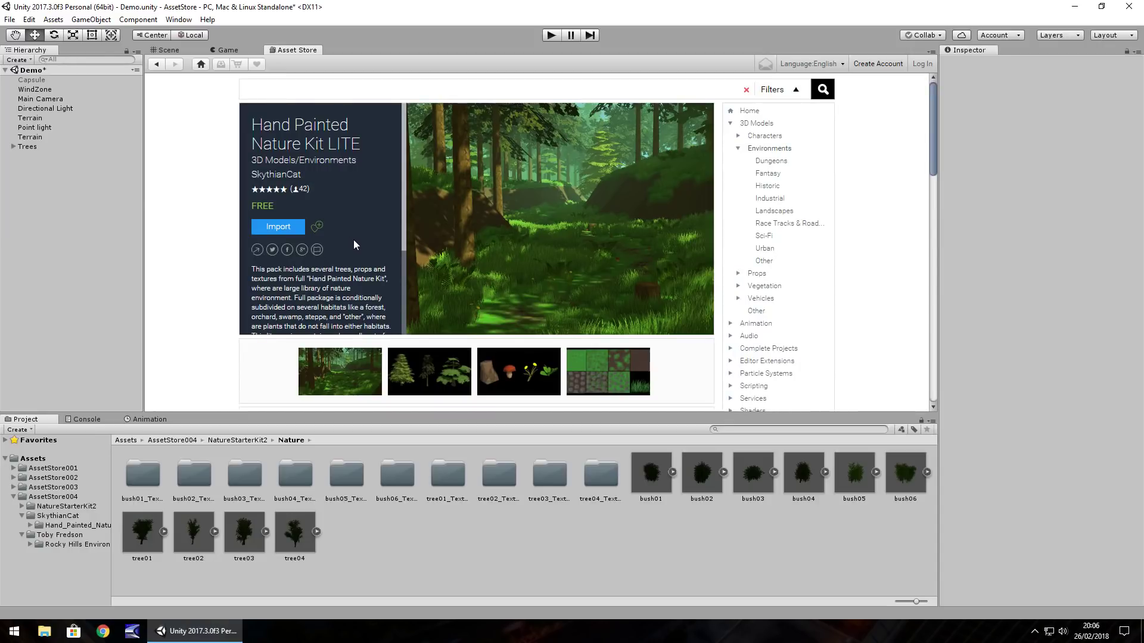
# - Browse all 11 packages from publisher SkythianCat
pyautogui.click(282, 176)
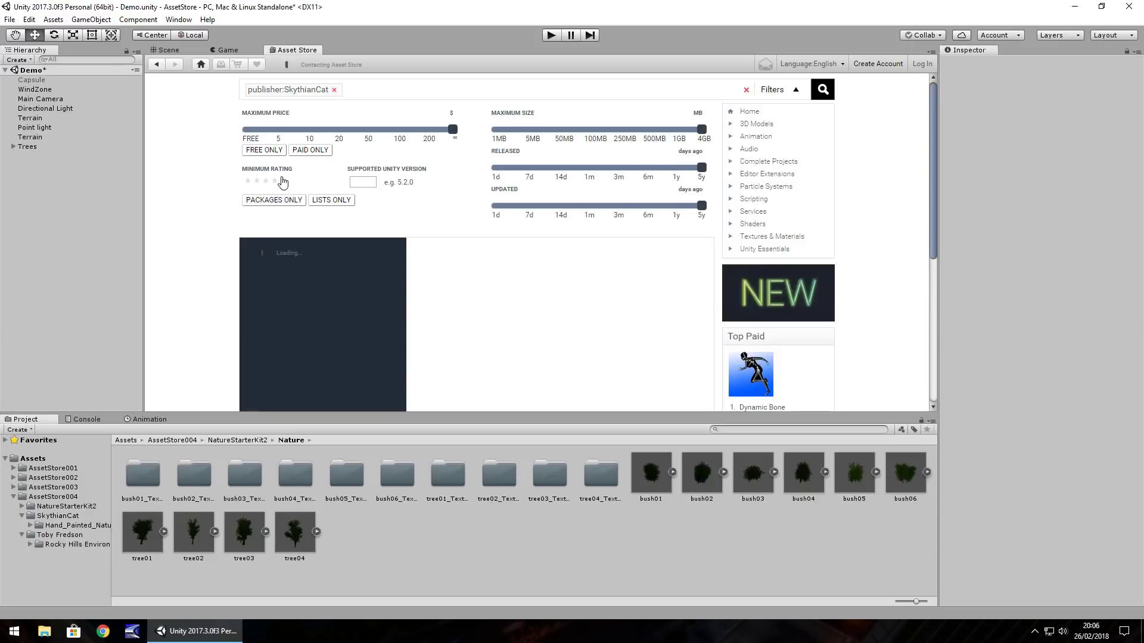
pyautogui.scroll(-4, 350, 283)
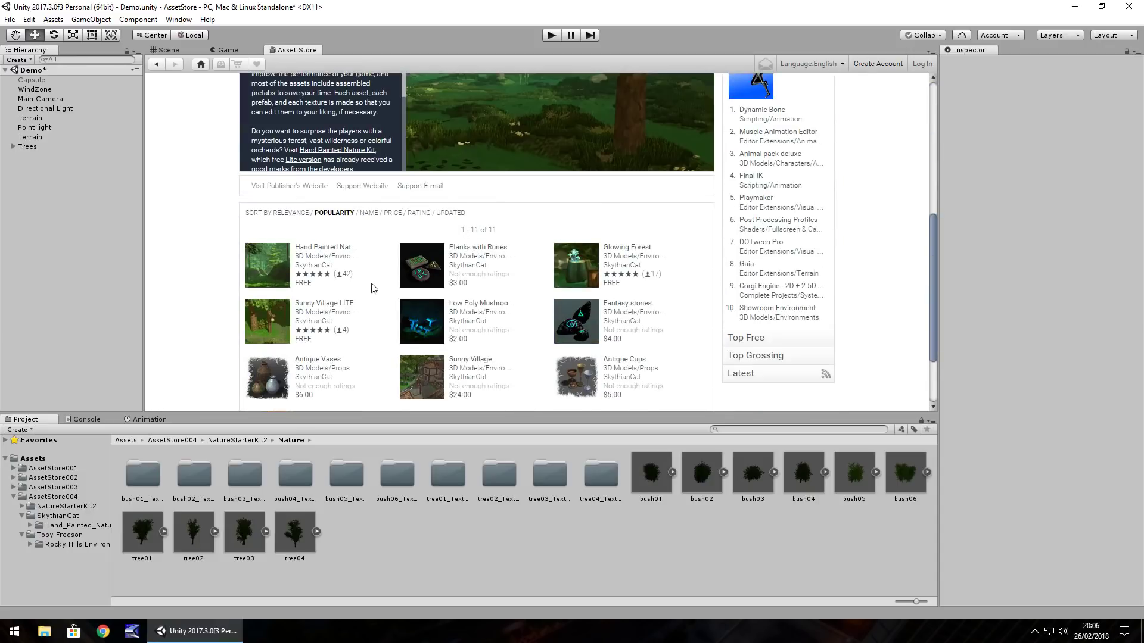
pyautogui.scroll(-3, 329, 257)
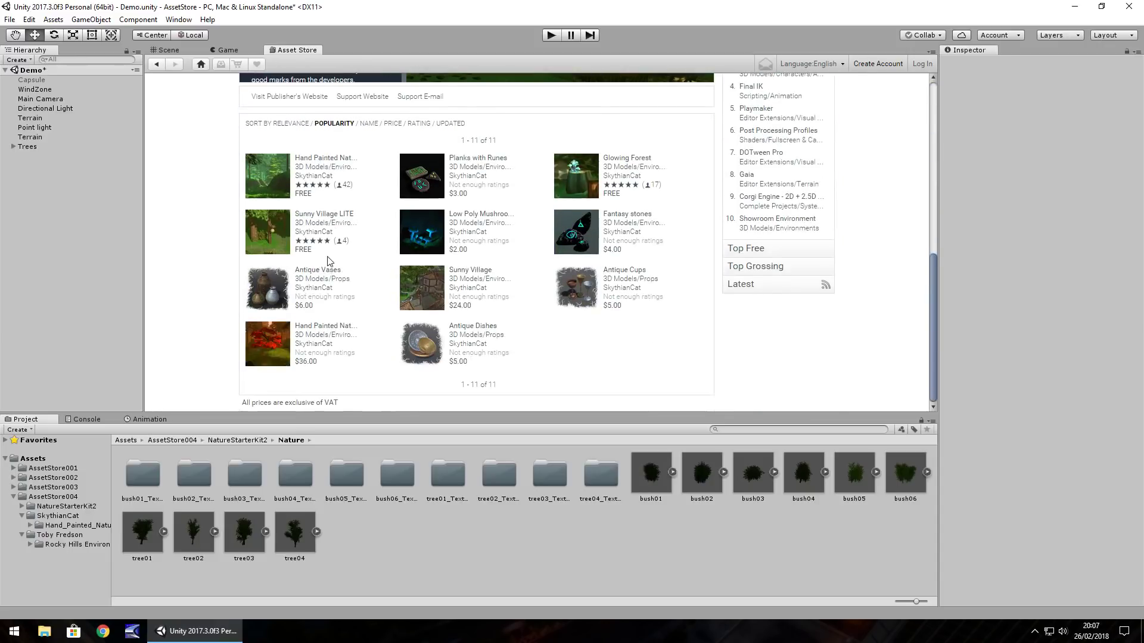
pyautogui.scroll(8, 377, 341)
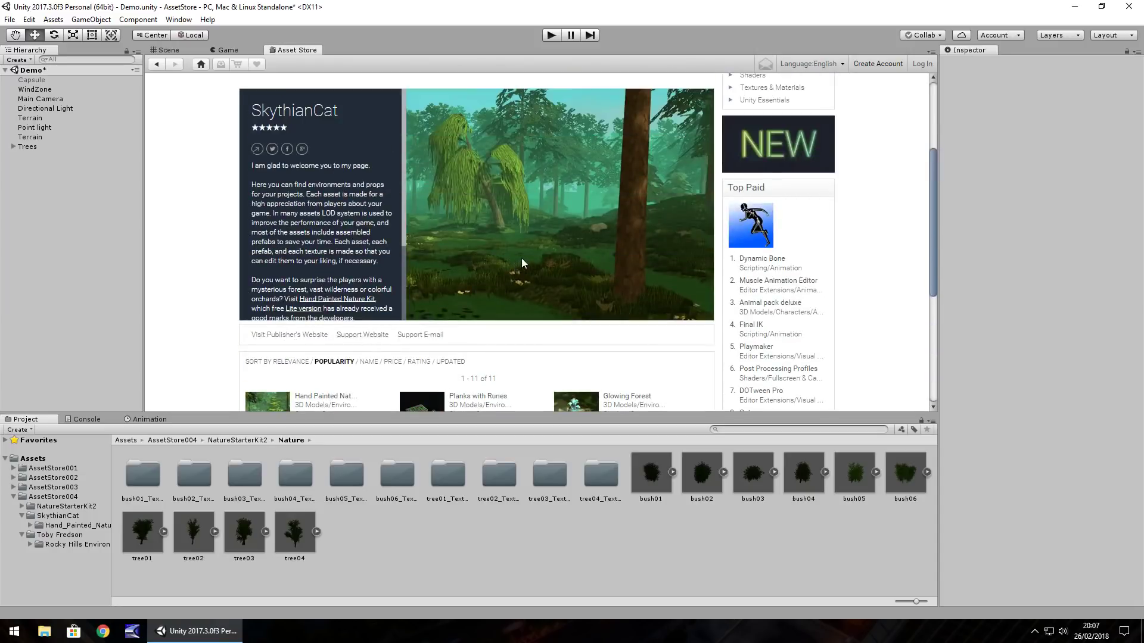
pyautogui.scroll(5, 506, 243)
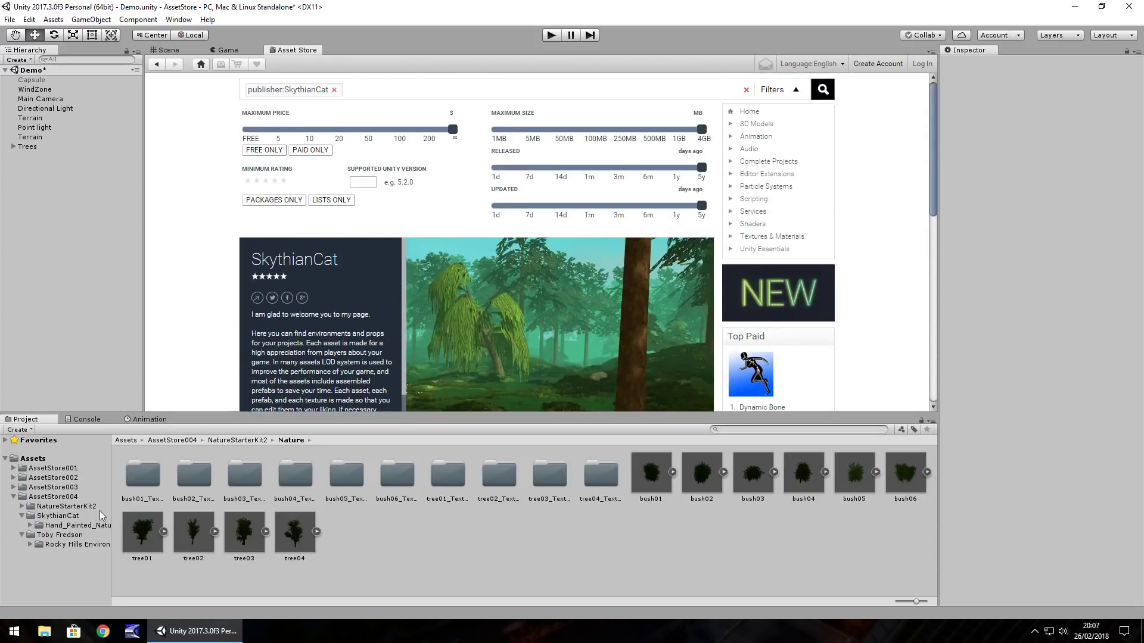
# - Open Demo_scene from the Hand Painted Nature Kit LITE DEMO folder, answering the save prompt
pyautogui.click(77, 526)
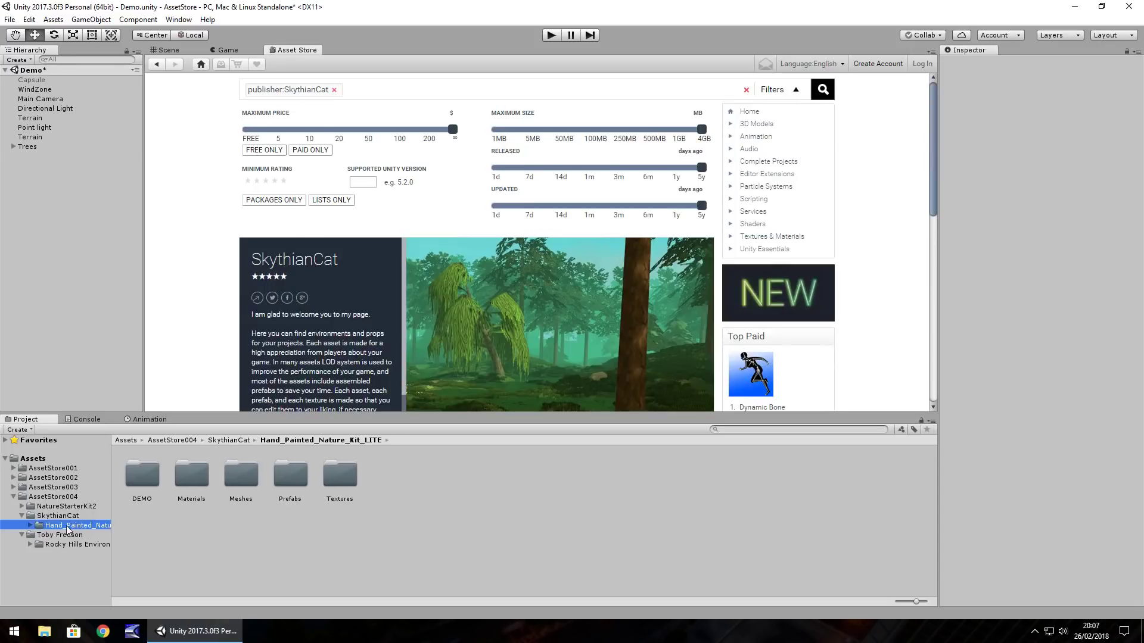
pyautogui.doubleClick(137, 484)
pyautogui.doubleClick(145, 483)
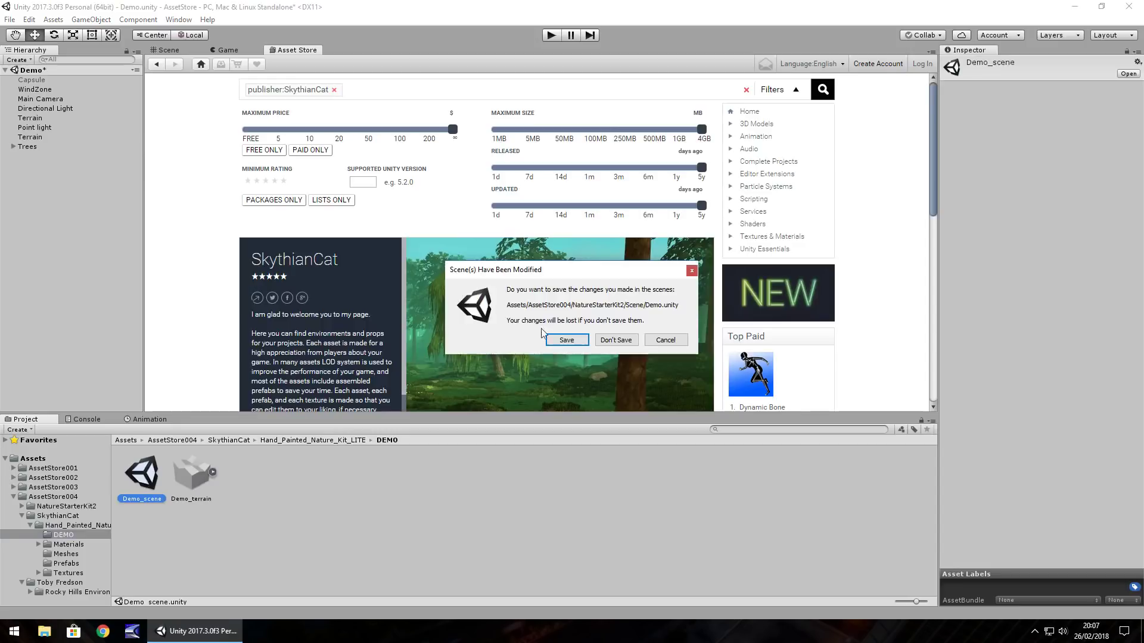
pyautogui.click(607, 339)
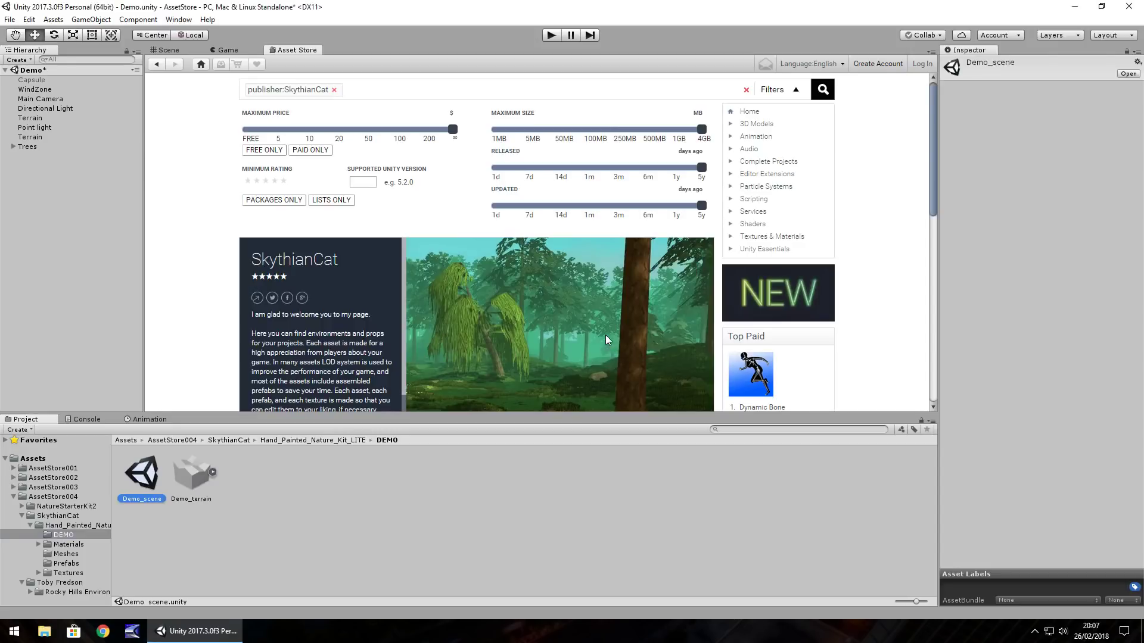
# - Frame Larch01 in the Scene view, run the demo, and select the Camera
pyautogui.click(172, 51)
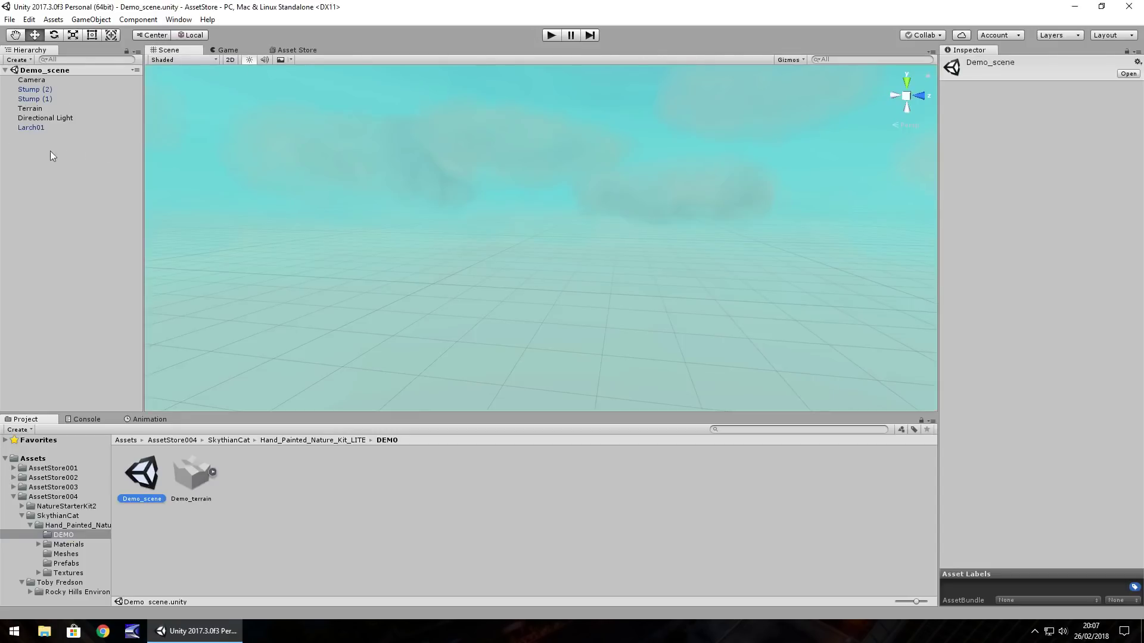
pyautogui.doubleClick(31, 128)
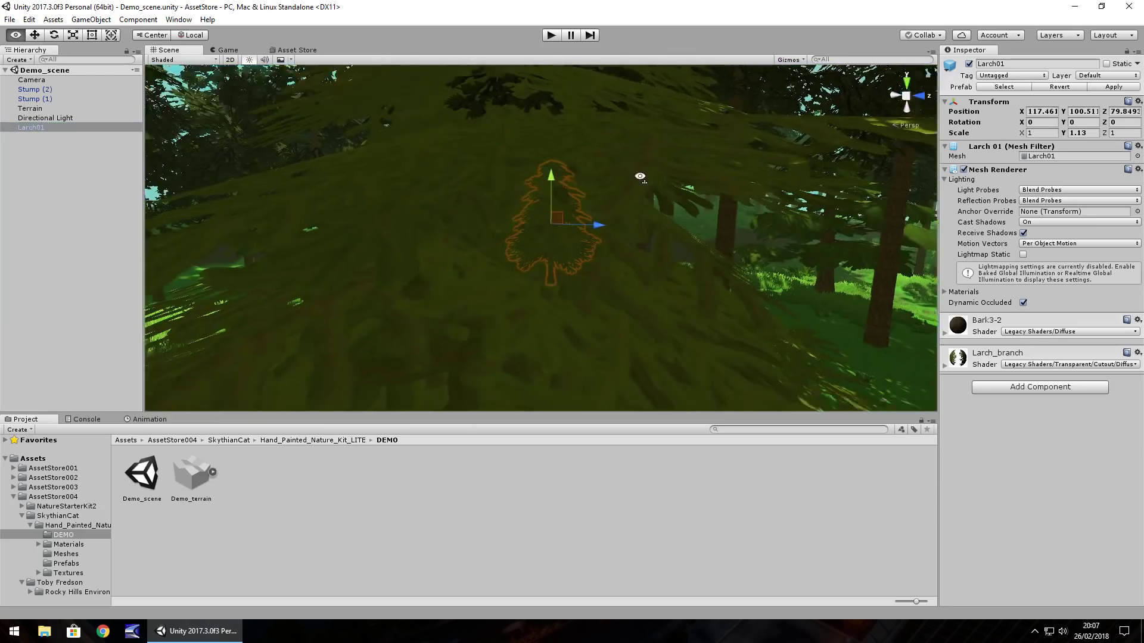
pyautogui.moveTo(633, 187); pyautogui.dragTo(484, 216, button='right')
pyautogui.click(549, 38)
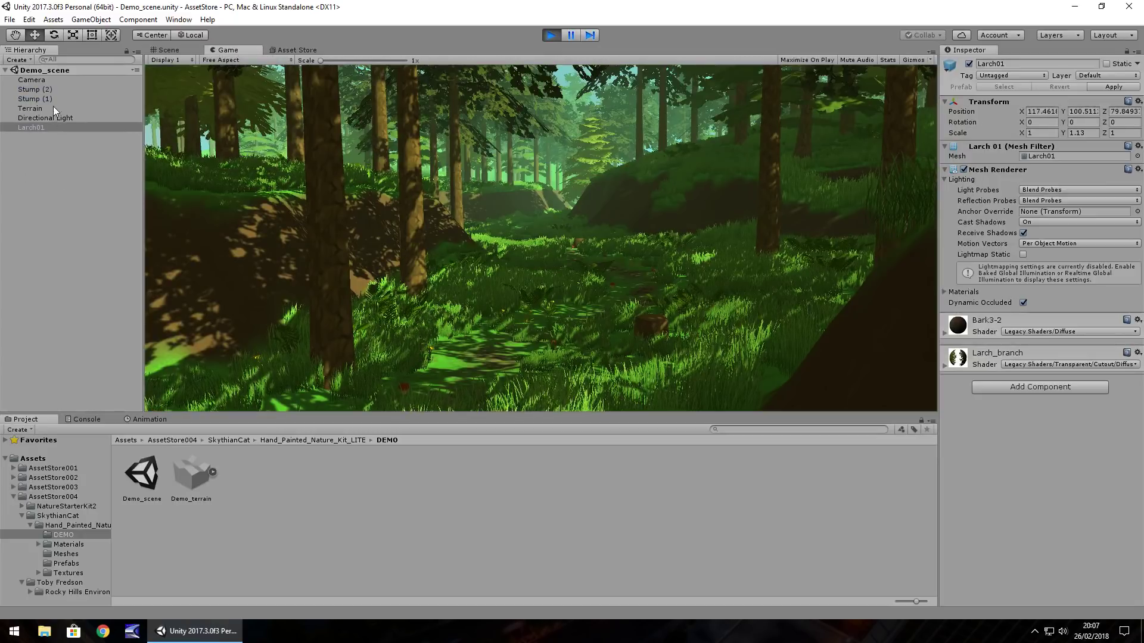
pyautogui.click(31, 81)
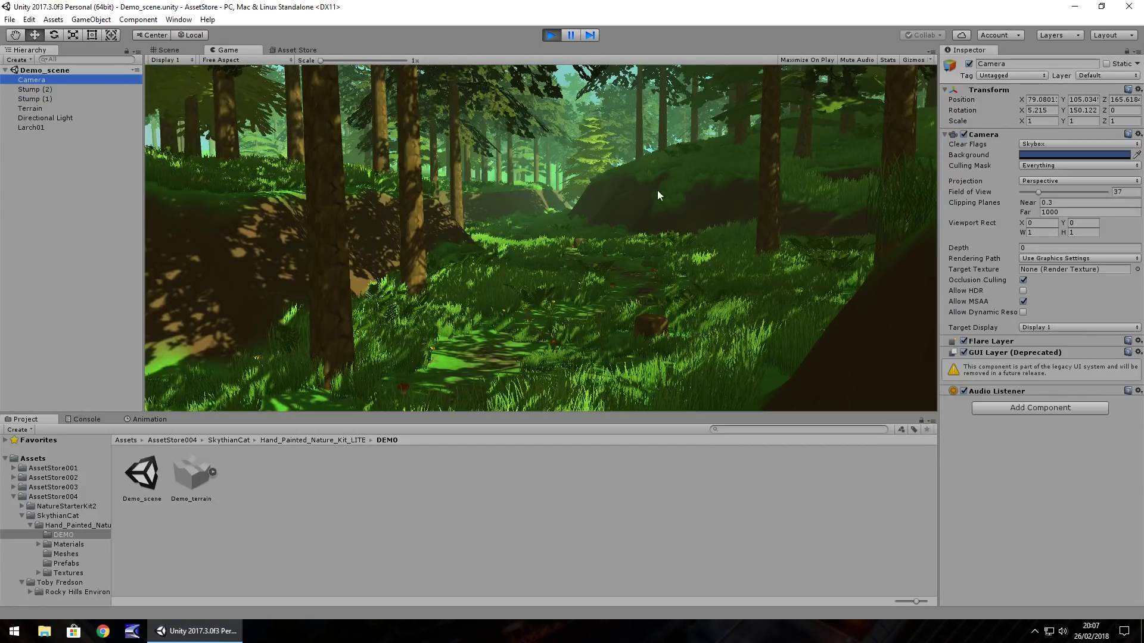
# - Check the lighting and fog under Other Settings, then show the Hand Painted Nature Kit LITE Prefabs folder
pyautogui.click(180, 20)
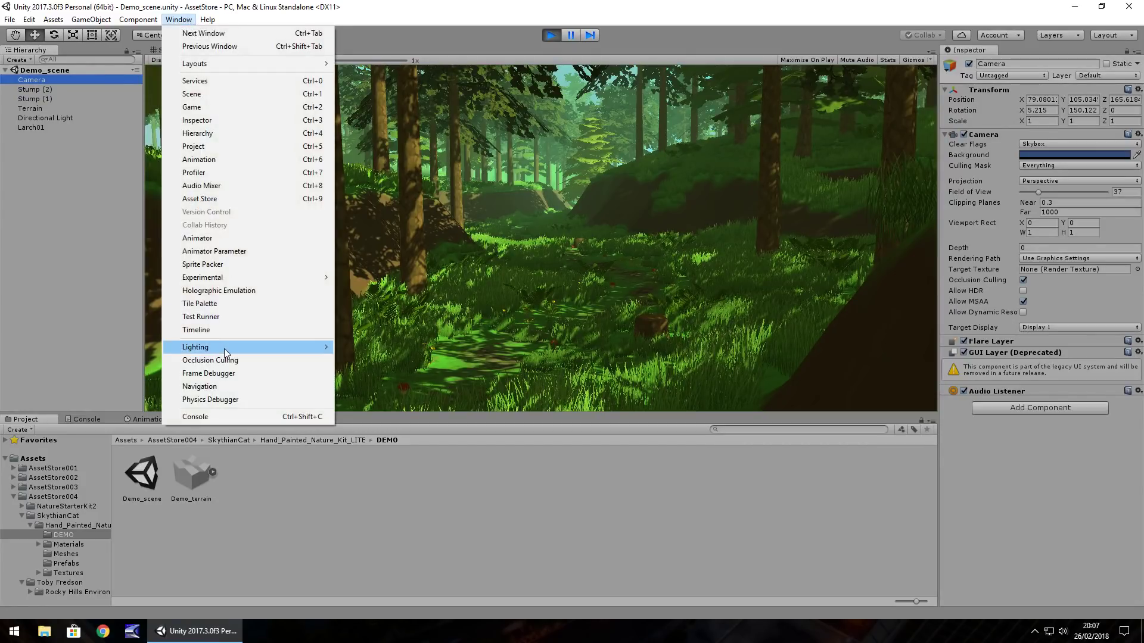
pyautogui.moveTo(231, 348)
pyautogui.click(381, 348)
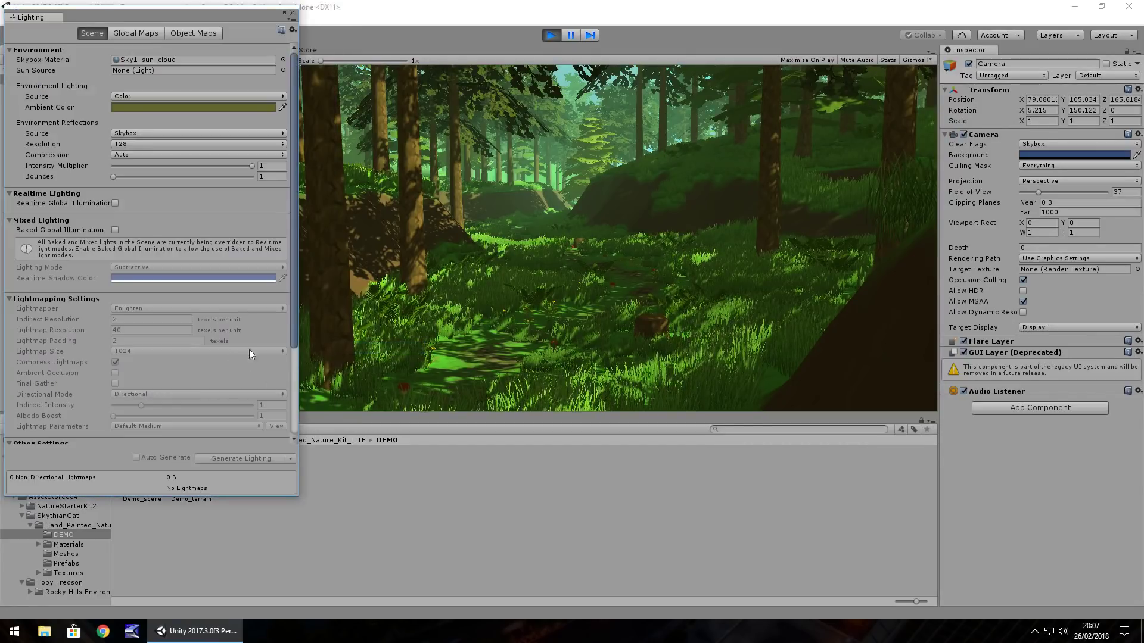
pyautogui.scroll(-3, 118, 300)
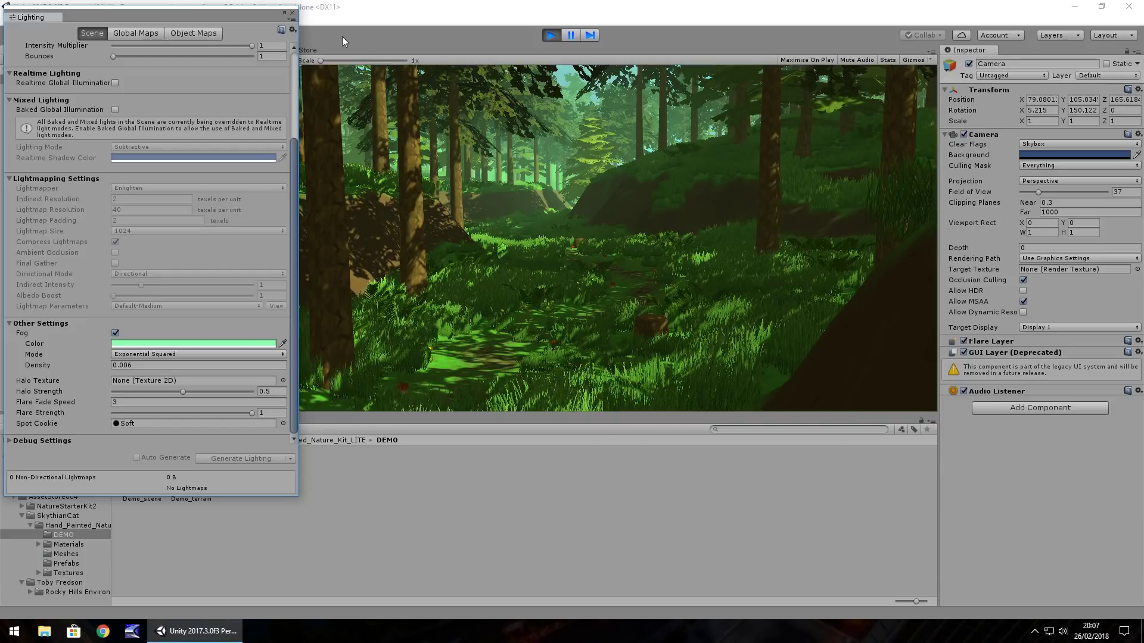
pyautogui.click(293, 12)
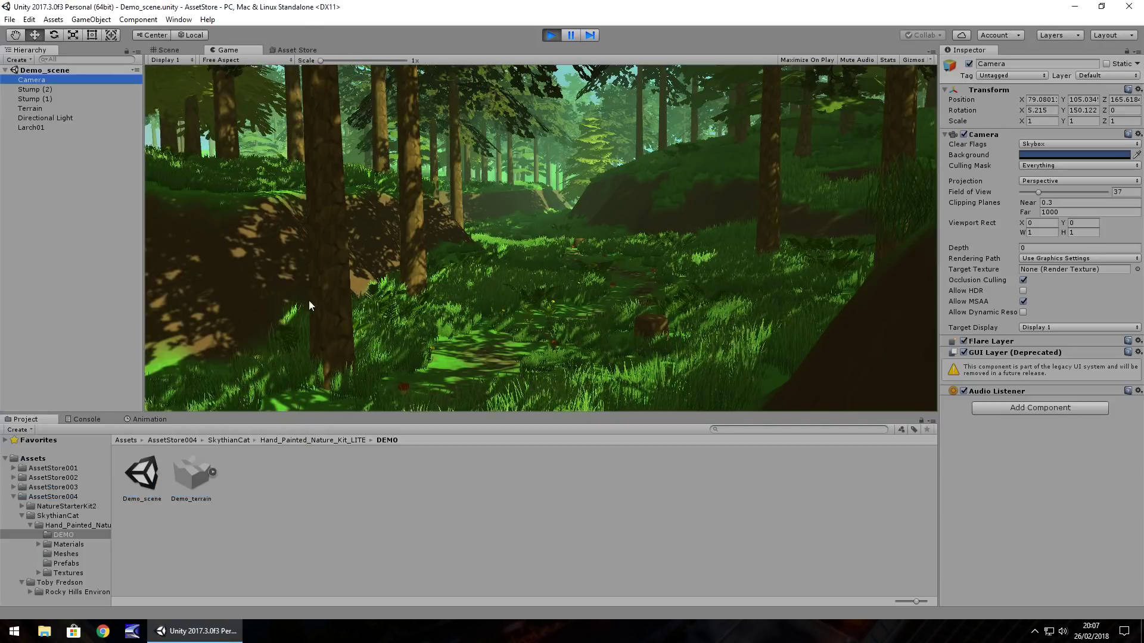
pyautogui.click(65, 565)
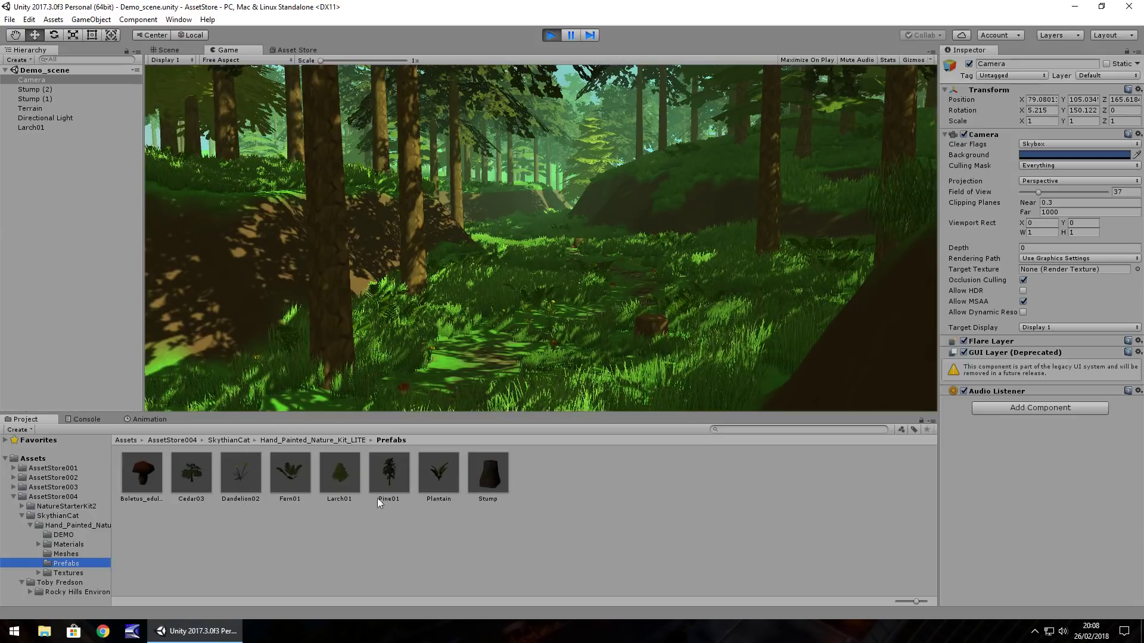
# - Drag the Stump prefab toward the Scene view and stop play mode
pyautogui.click(487, 476)
pyautogui.moveTo(487, 475); pyautogui.dragTo(494, 358)
pyautogui.click(551, 36)
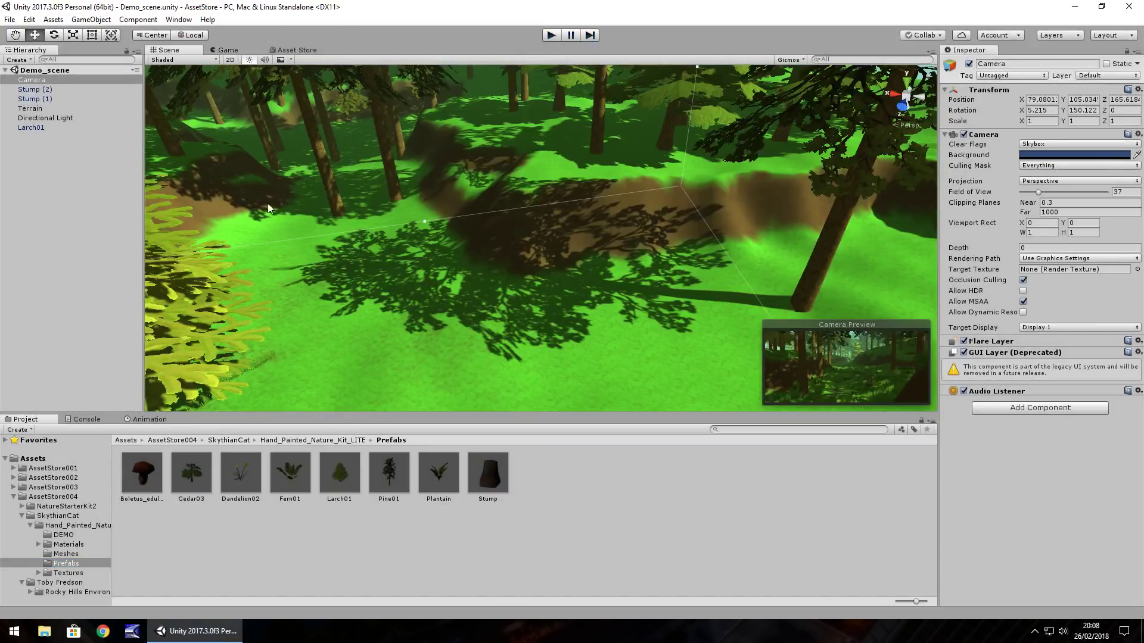
# - Move the view into the forest and drop two Stump copies, Stump and Stump (3)
pyautogui.doubleClick(40, 89)
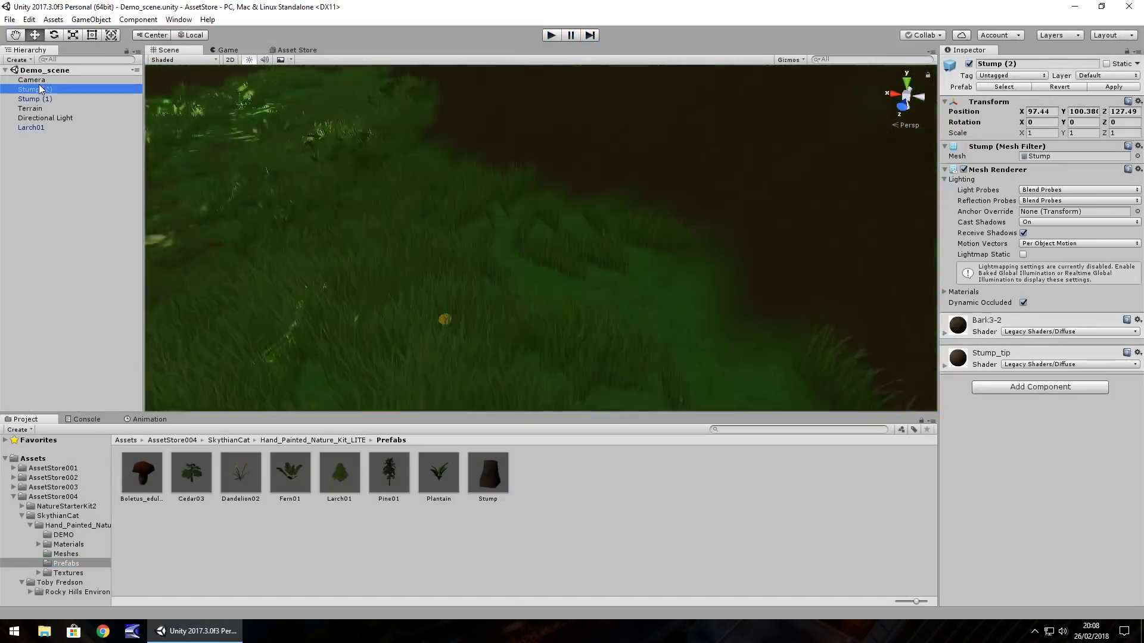
pyautogui.doubleClick(31, 80)
pyautogui.keyDown('alt'); pyautogui.moveTo(524, 241); pyautogui.dragTo(536, 203); pyautogui.keyUp('alt')
pyautogui.moveTo(536, 203); pyautogui.dragTo(536, 268, button='middle')
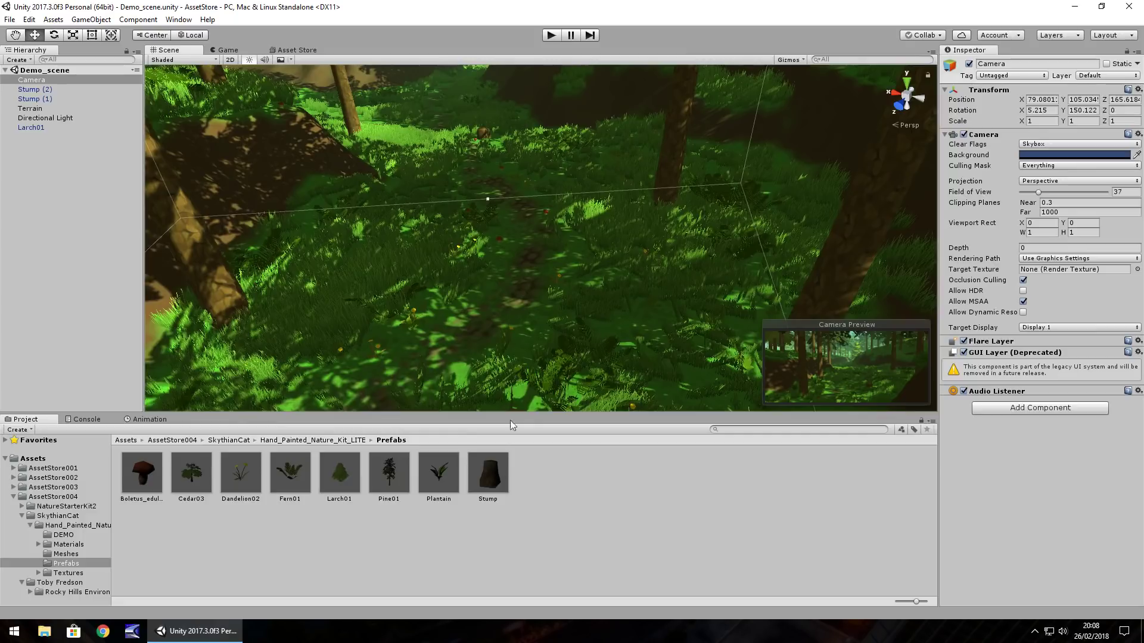
pyautogui.moveTo(484, 381); pyautogui.dragTo(498, 410, button='middle')
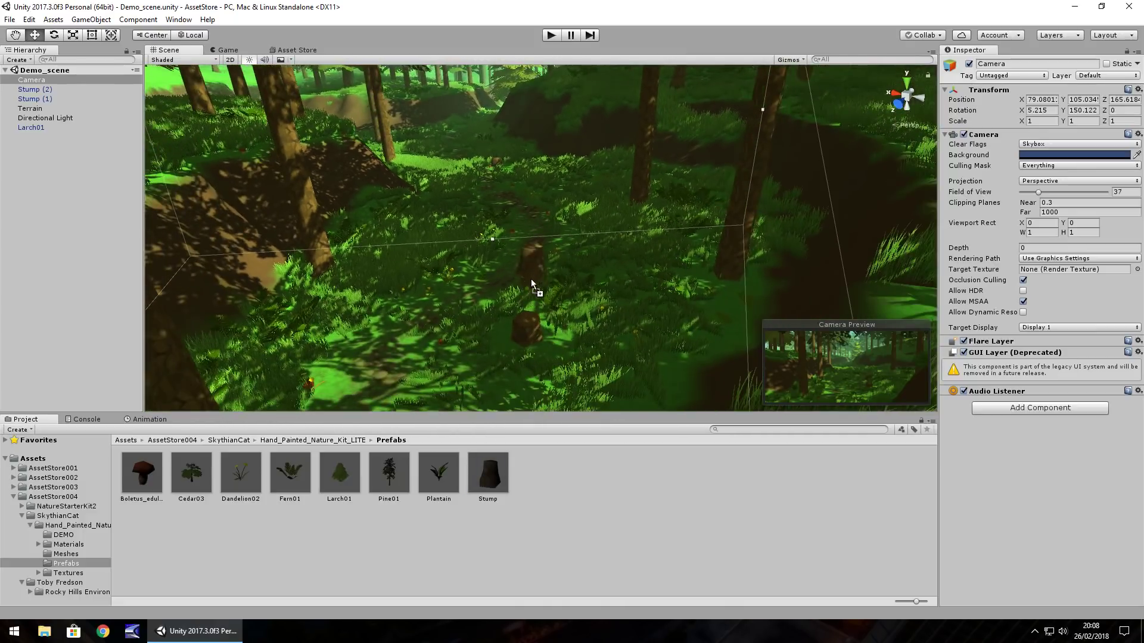
pyautogui.moveTo(530, 276); pyautogui.dragTo(409, 276)
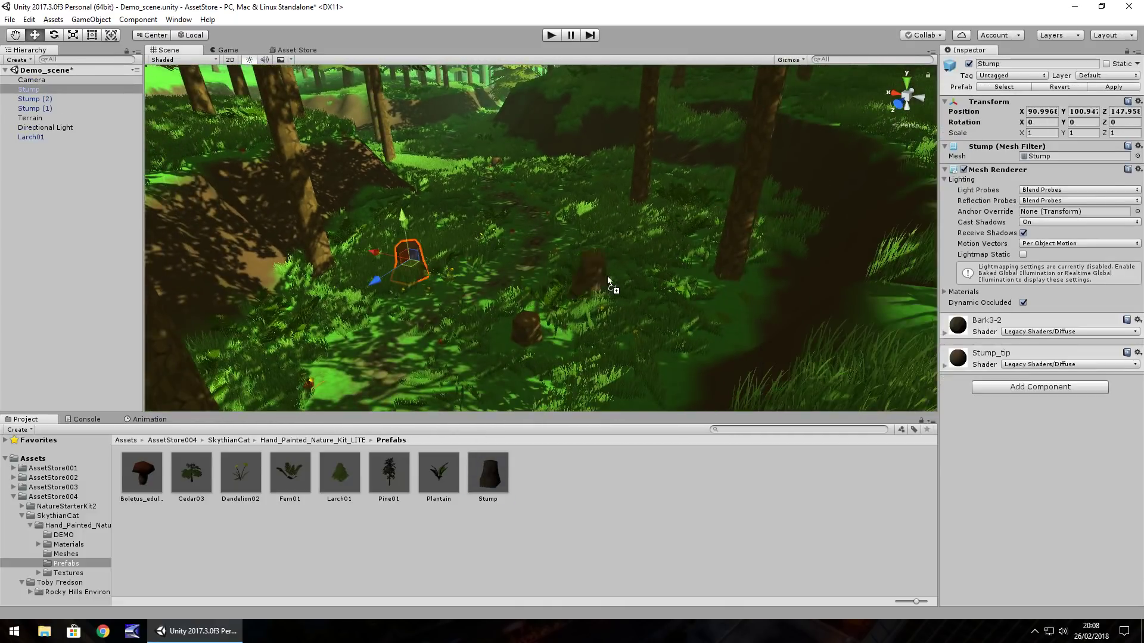
pyautogui.moveTo(614, 272); pyautogui.dragTo(614, 272)
# - Set the Environment Lighting Source to Skybox in the Lighting settings
pyautogui.click(179, 19)
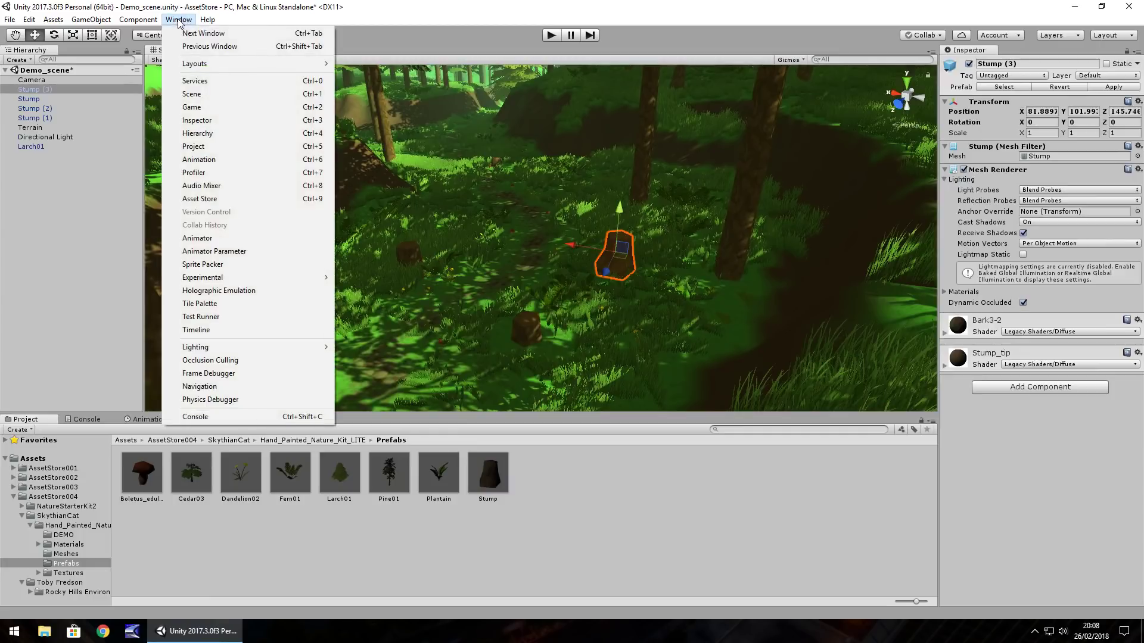
pyautogui.moveTo(225, 350)
pyautogui.click(359, 345)
pyautogui.click(178, 20)
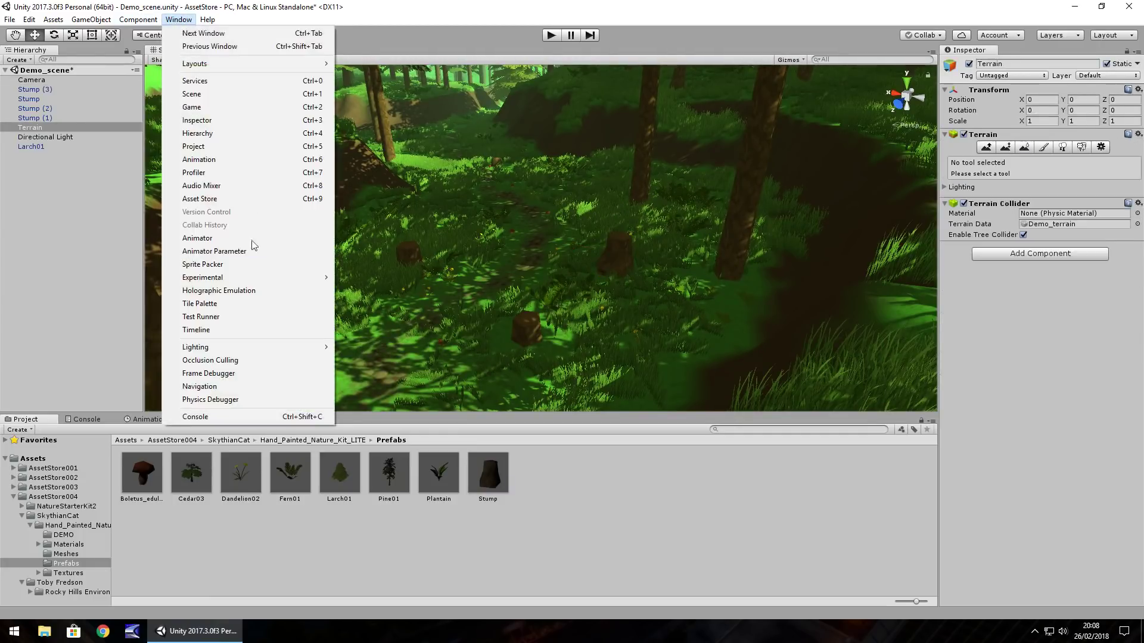
pyautogui.moveTo(238, 347)
pyautogui.click(360, 347)
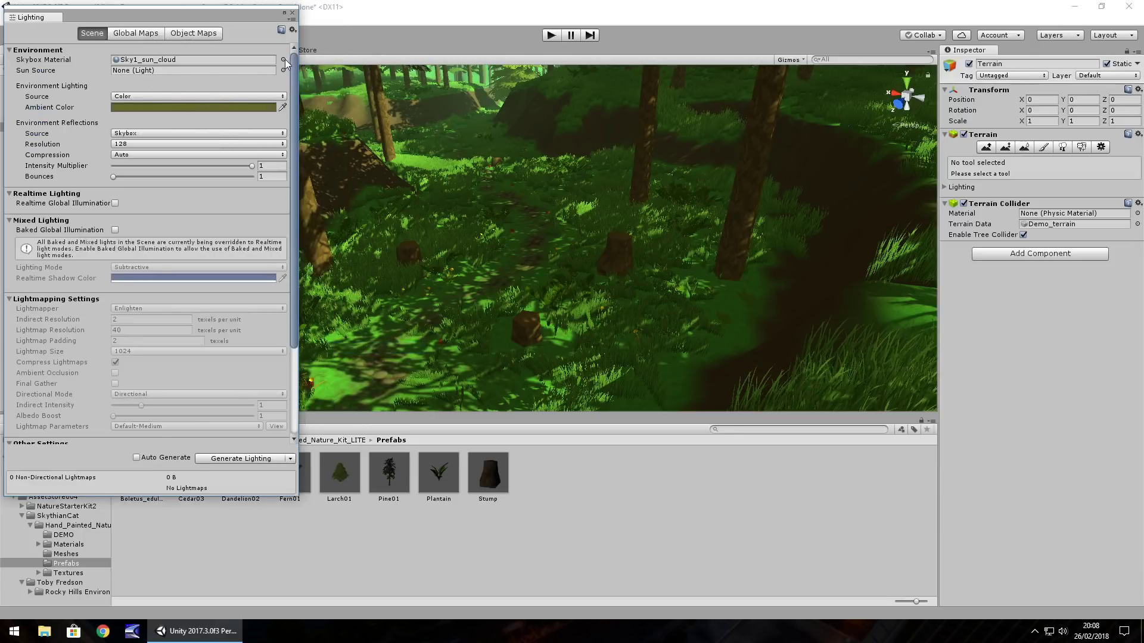
pyautogui.click(162, 97)
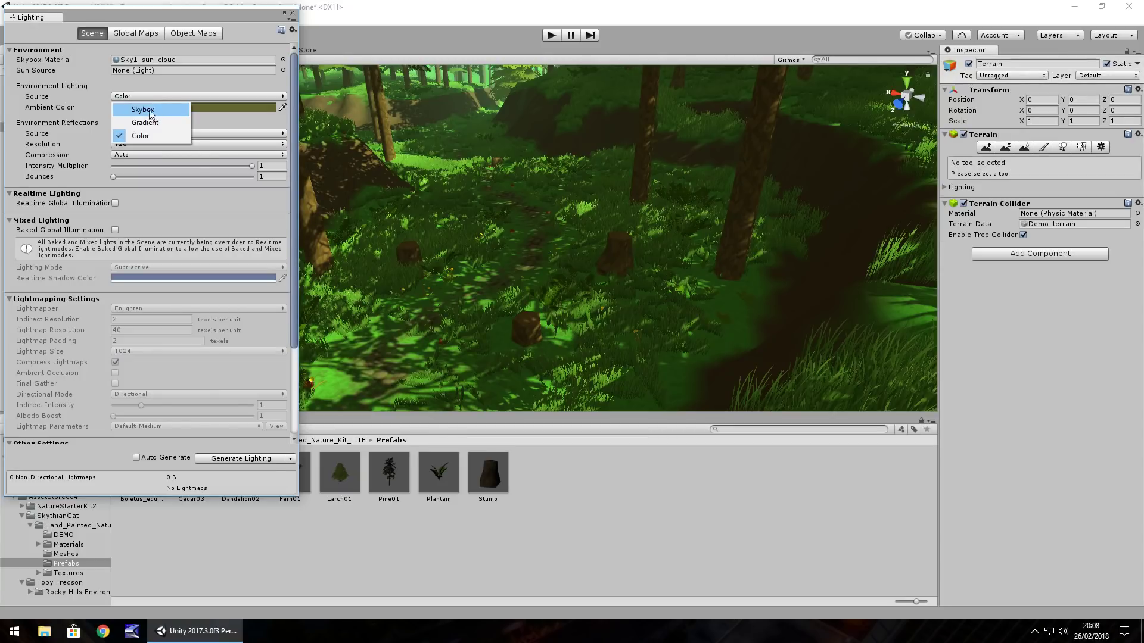
pyautogui.click(138, 109)
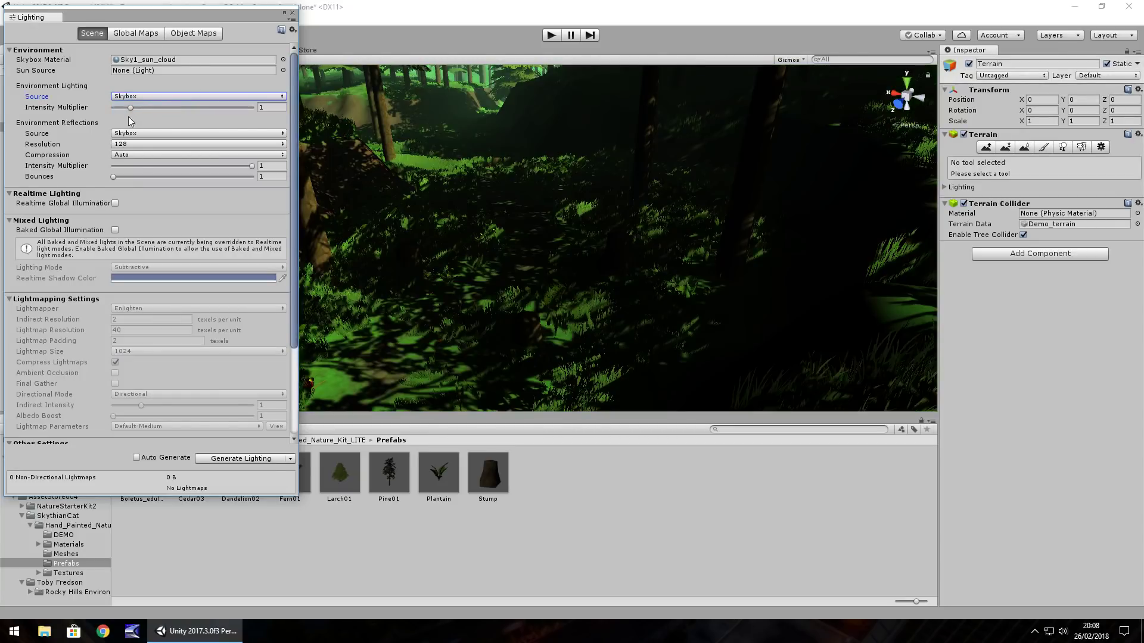
# - In play mode, raise the Directional Light intensity to 22.75, then stop playing
pyautogui.click(550, 36)
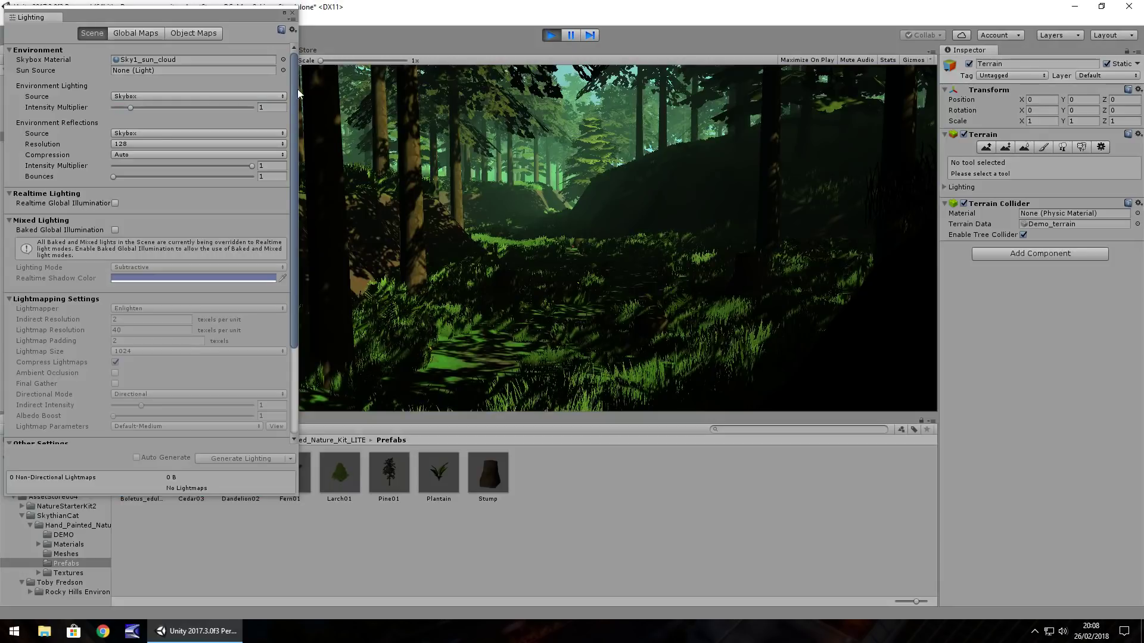
pyautogui.click(292, 14)
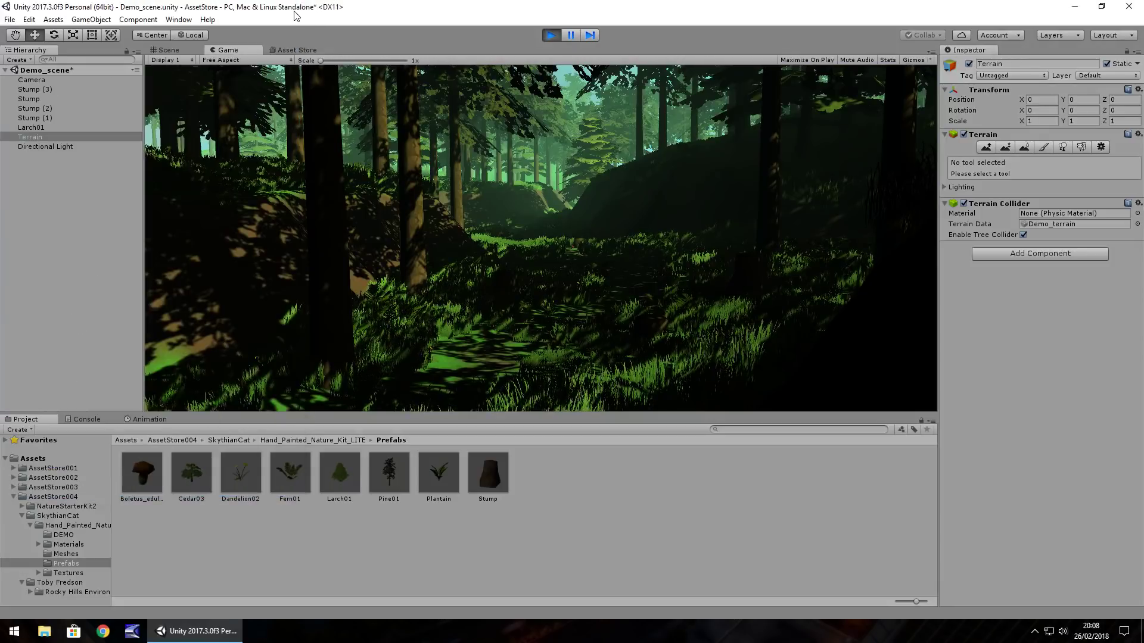
pyautogui.click(46, 146)
pyautogui.click(1078, 186)
pyautogui.write('22.75')
pyautogui.press('Return')
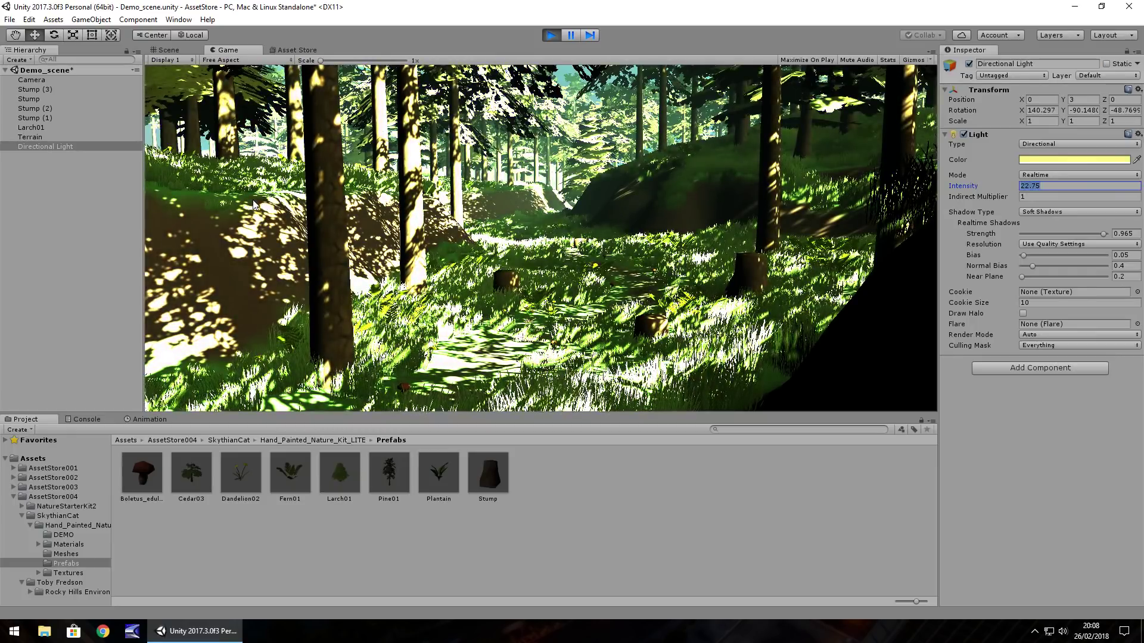
pyautogui.hotkey('ctrl', 'p')
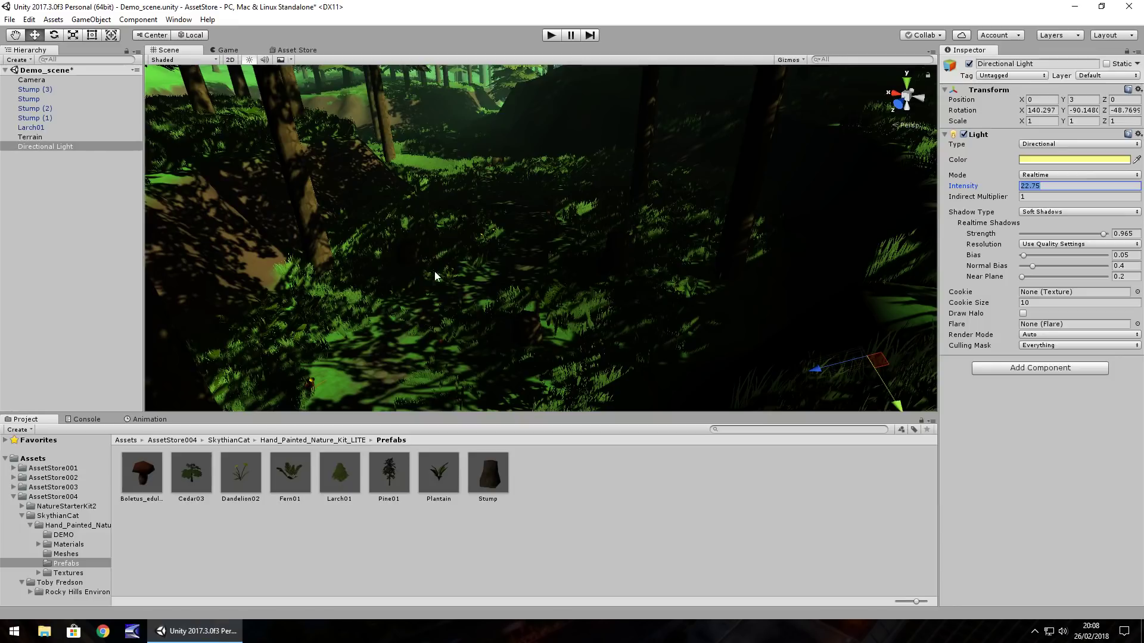
pyautogui.click(30, 525)
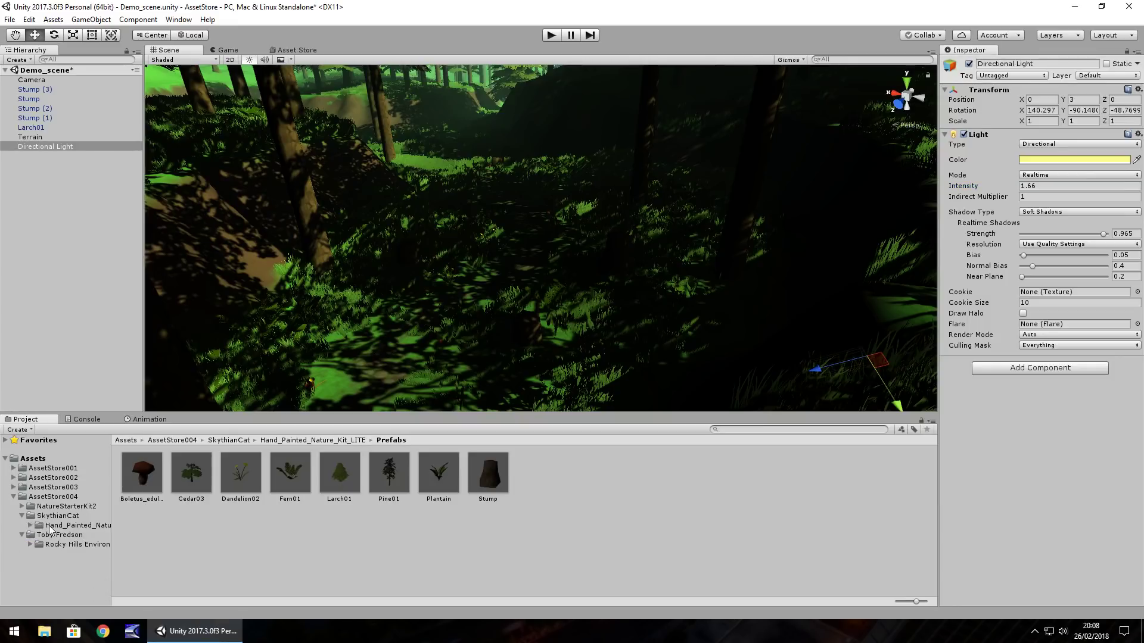
# - Search the Asset Store for 'rocky hills' with no publisher filter, free assets only
pyautogui.click(296, 50)
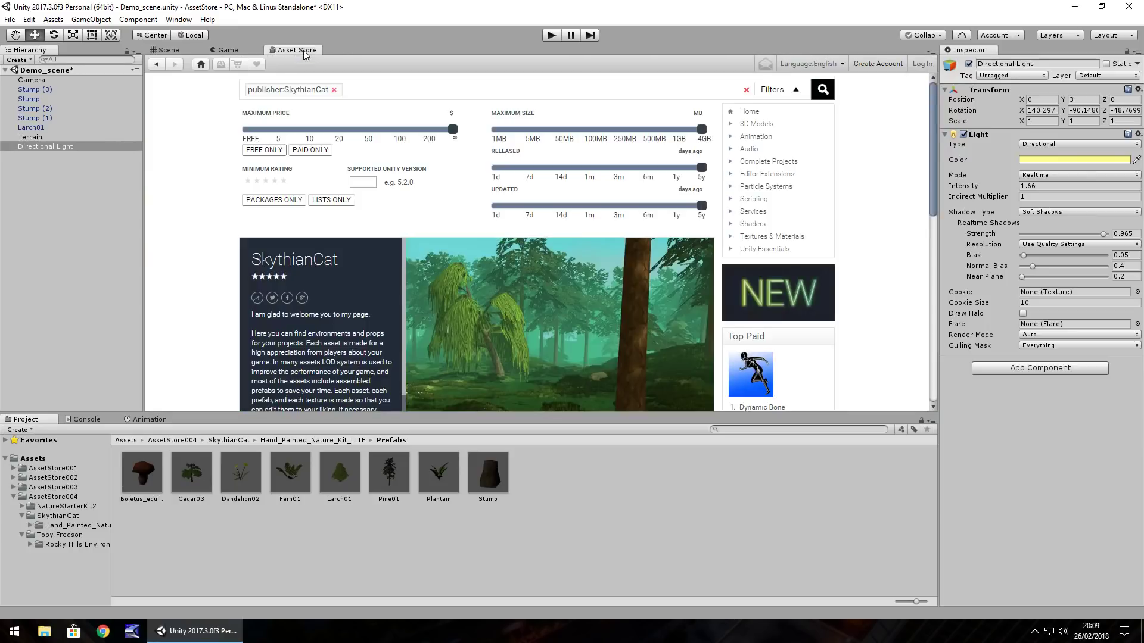
pyautogui.click(334, 91)
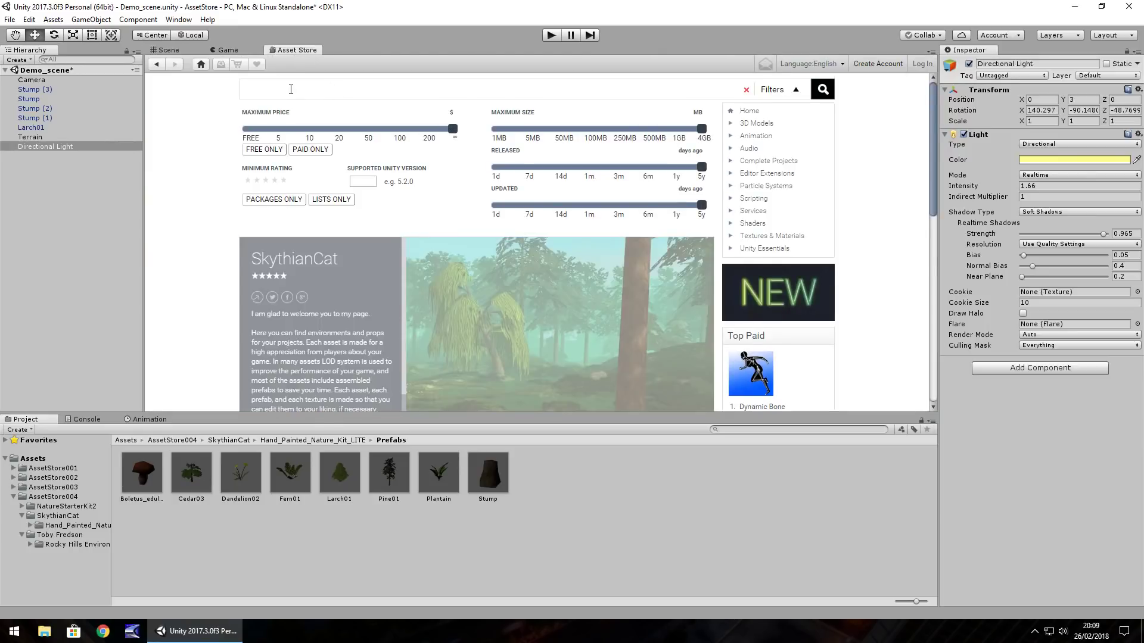
pyautogui.write('rocky hills')
pyautogui.press('Return')
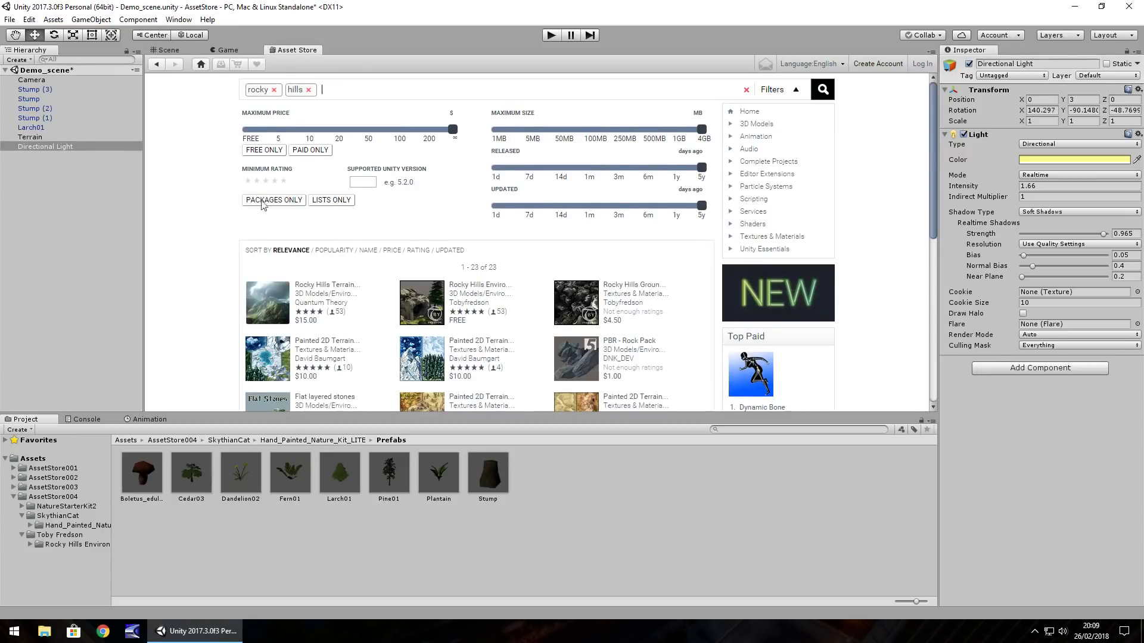
pyautogui.click(267, 153)
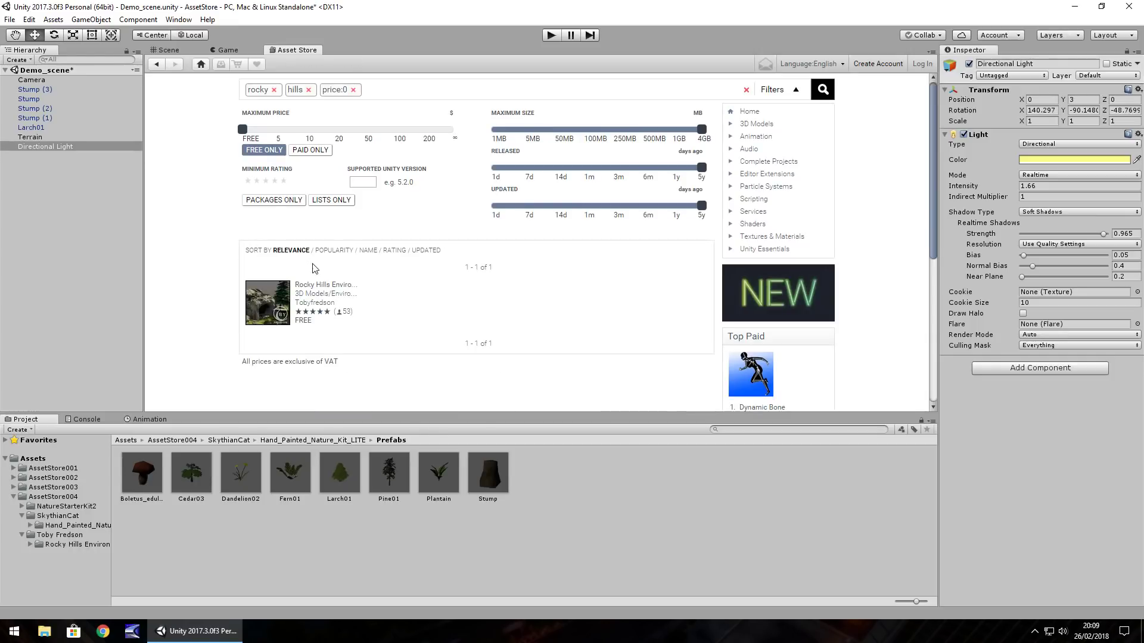
# - Open the Rocky Hills Environment page and browse its tree, vegetation and mossy rock previews
pyautogui.click(323, 285)
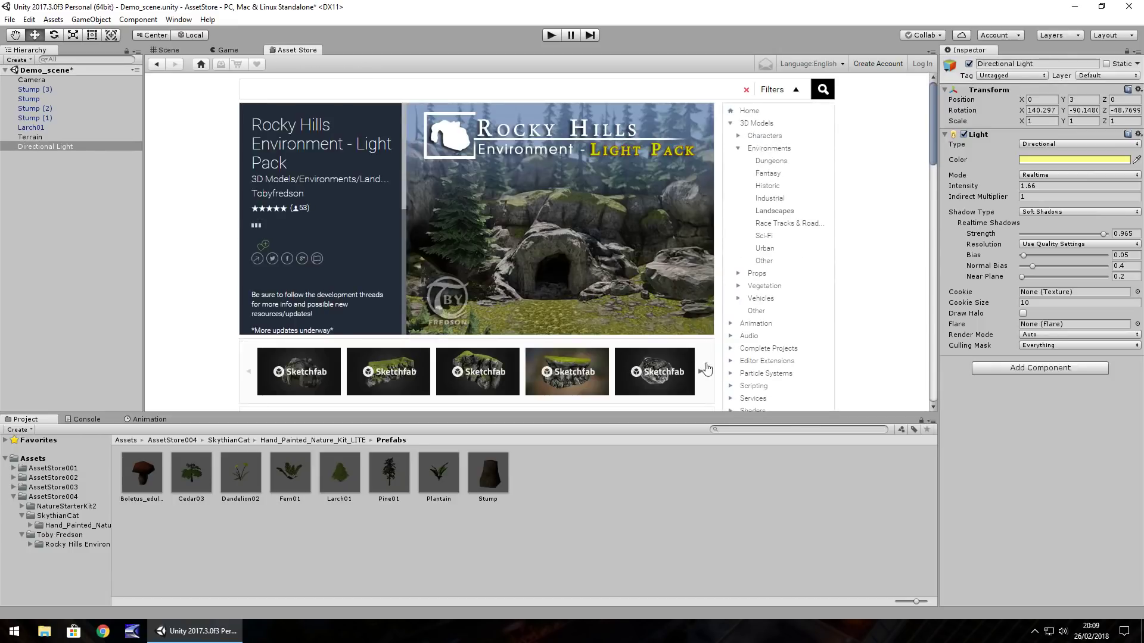
pyautogui.click(701, 372)
pyautogui.click(700, 372)
pyautogui.click(701, 374)
pyautogui.click(700, 374)
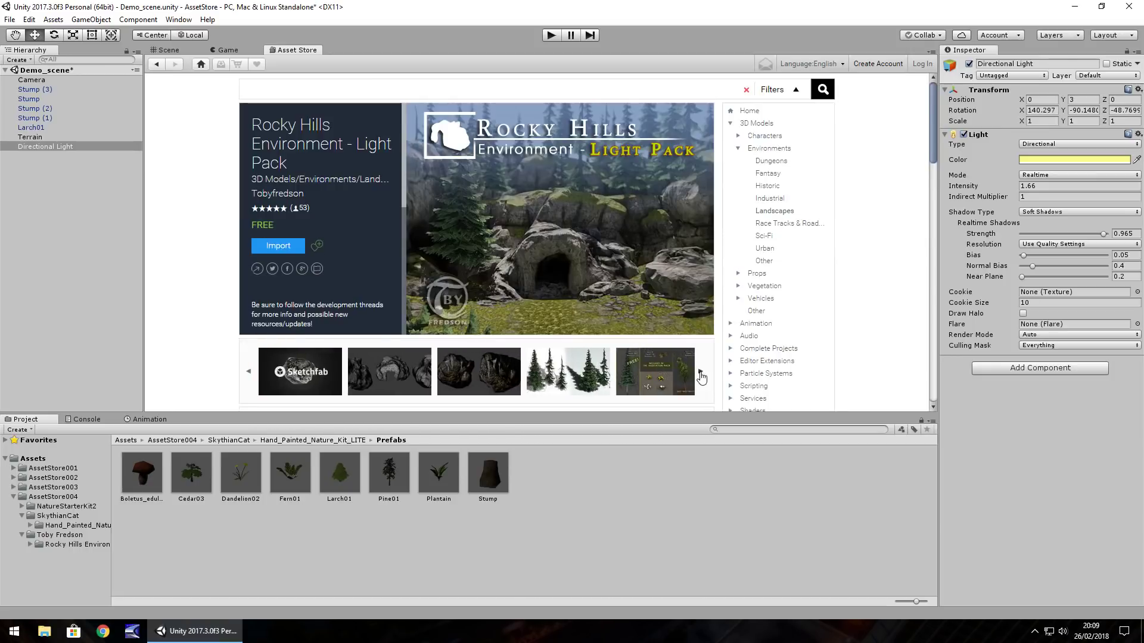
pyautogui.click(566, 376)
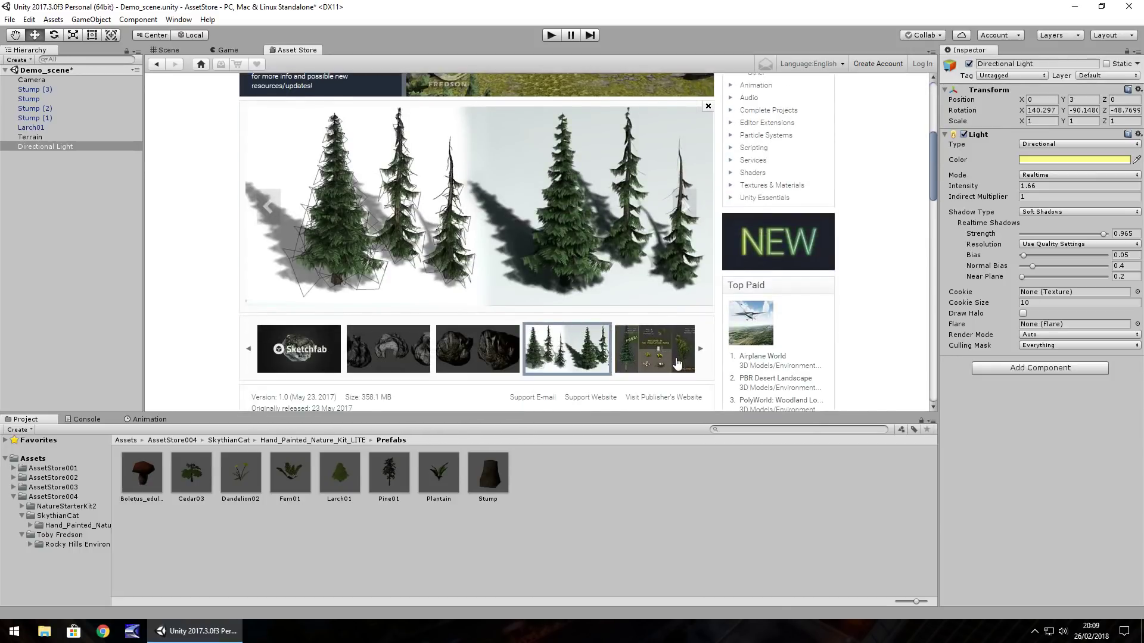
pyautogui.click(702, 348)
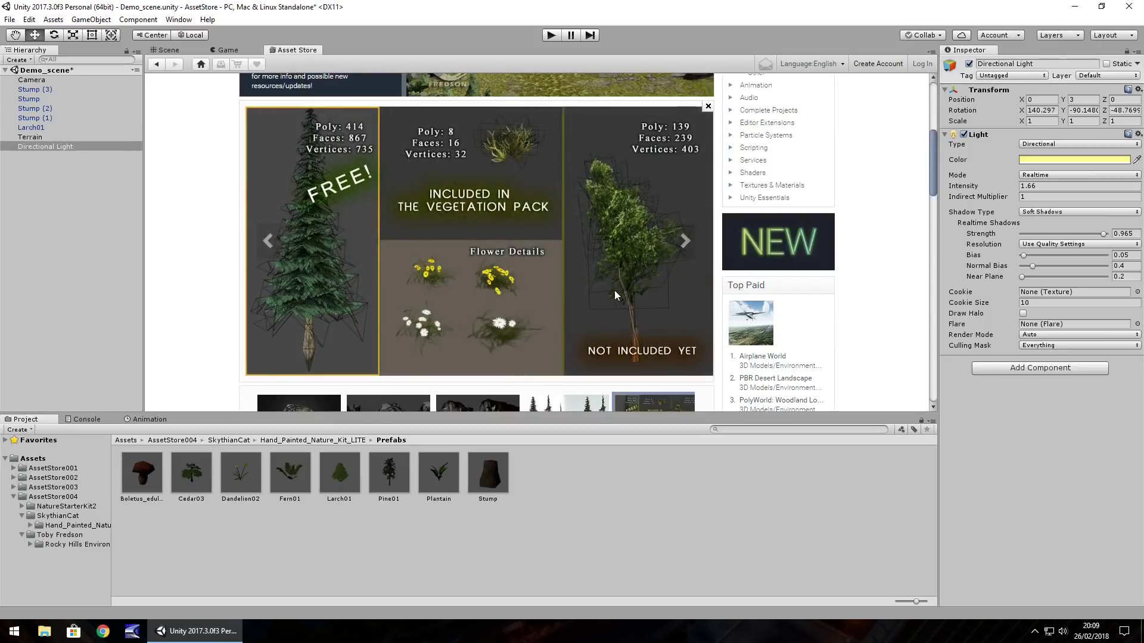
pyautogui.click(701, 358)
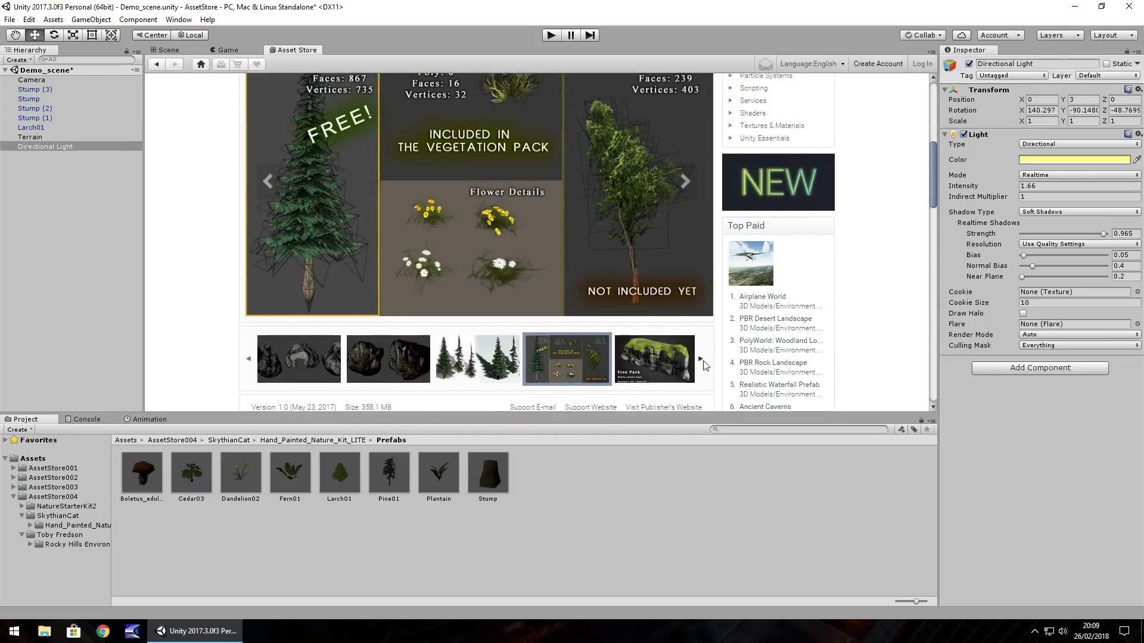
pyautogui.click(665, 365)
pyautogui.click(482, 240)
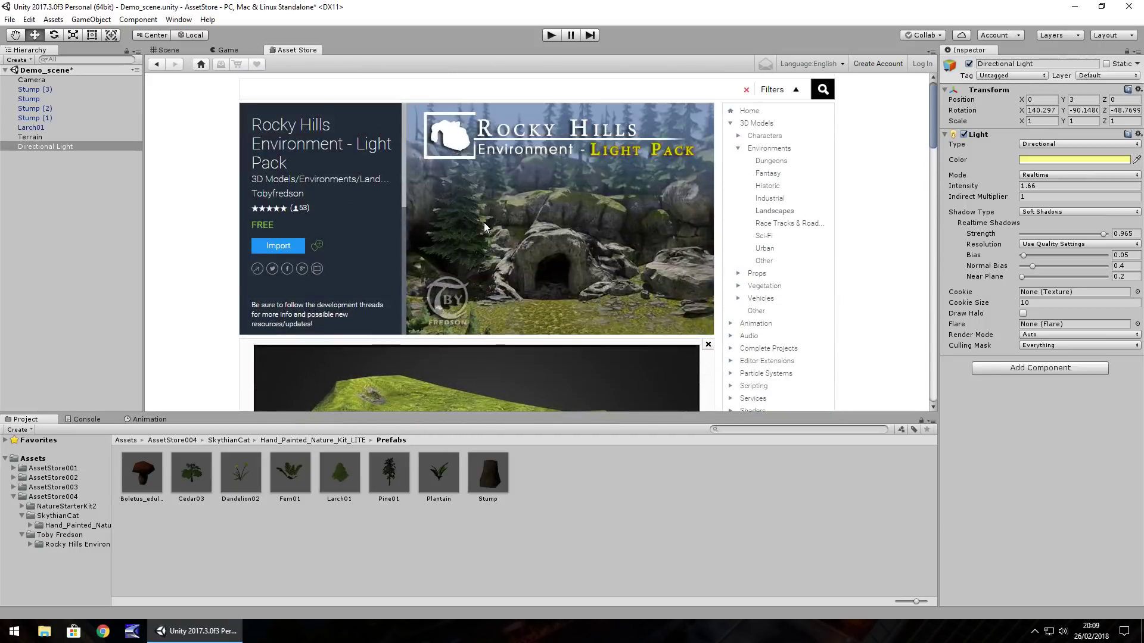
# - List and scroll through all of publisher Tobyfredson's packages
pyautogui.click(273, 194)
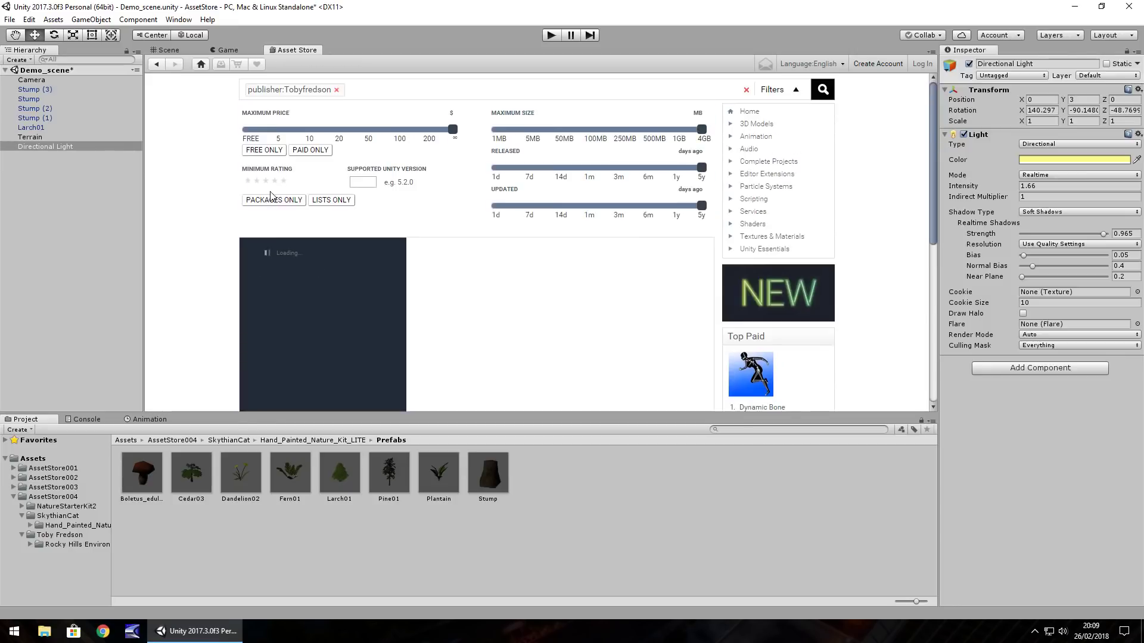
pyautogui.scroll(-3, 218, 282)
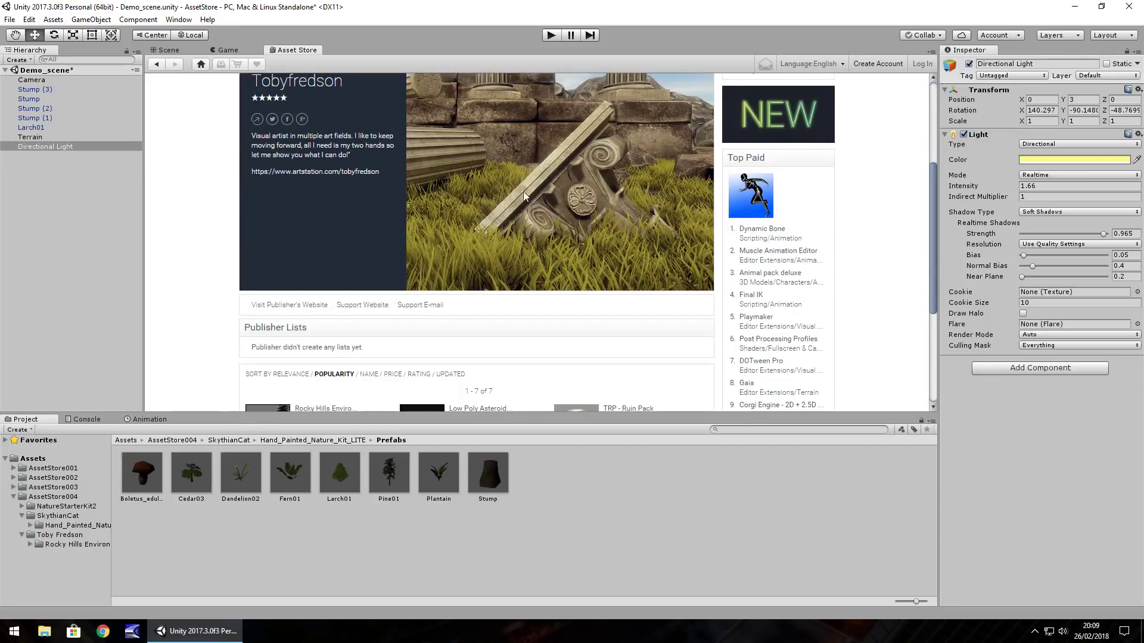
pyautogui.scroll(-3, 626, 211)
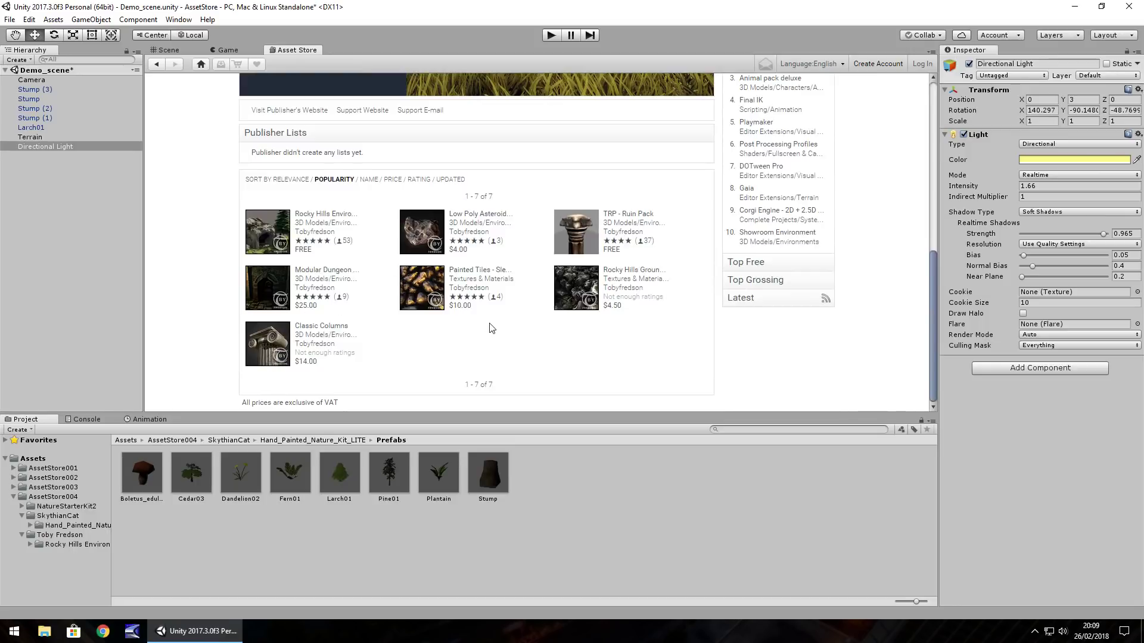
pyautogui.scroll(6, 370, 346)
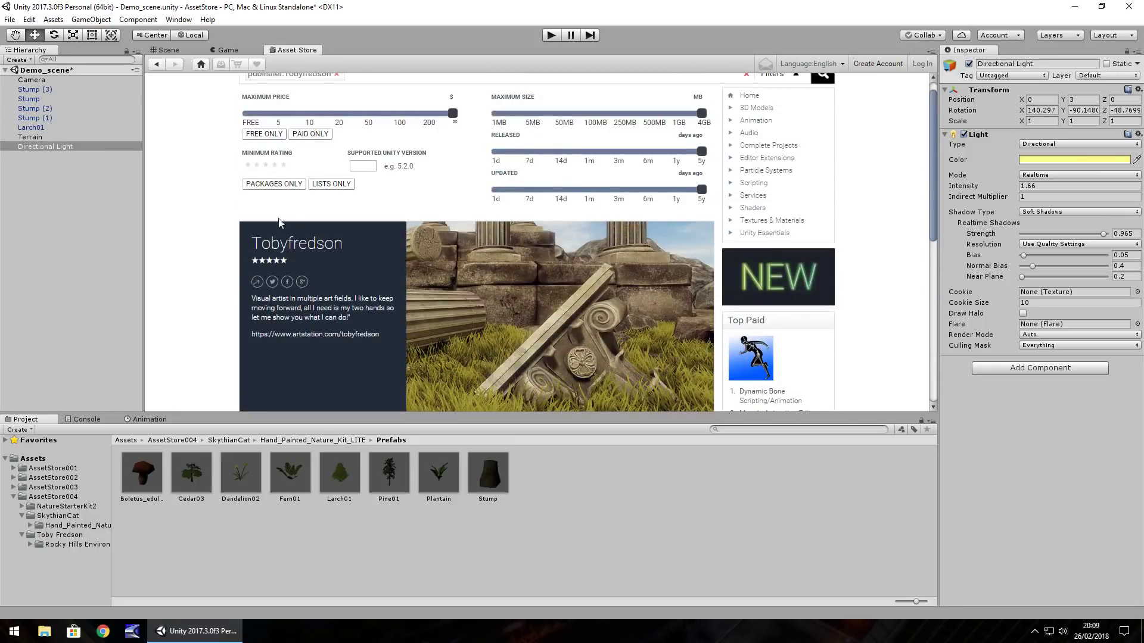
pyautogui.scroll(1, 276, 214)
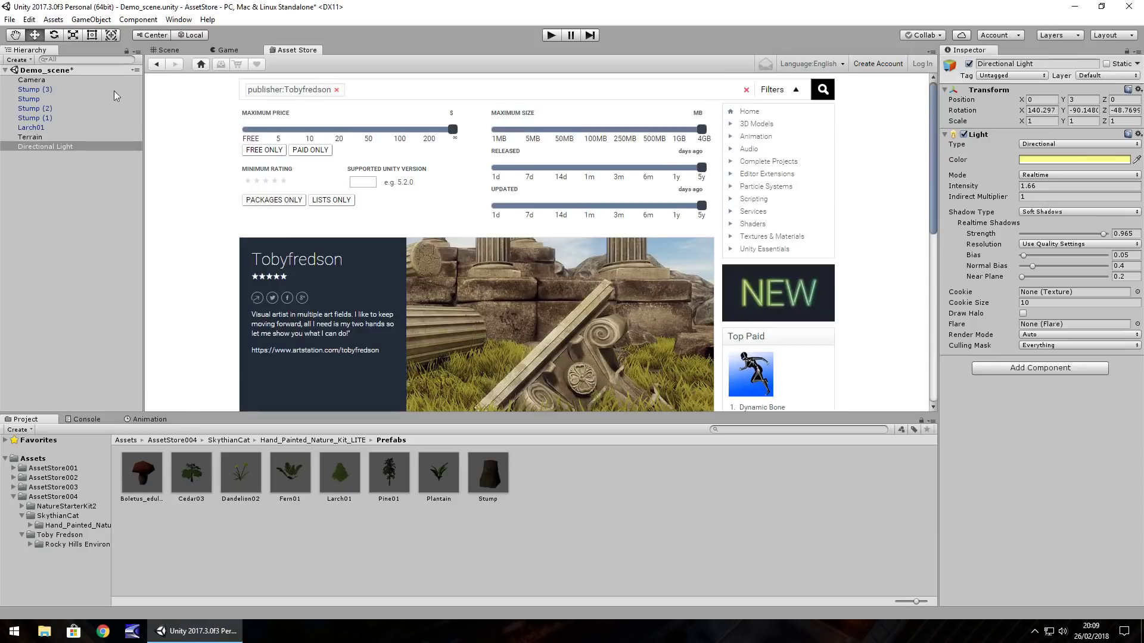
# - Open the Rocky Hills ATSG_Sample scene, discarding Demo_scene changes, and look down over the rocks
pyautogui.click(164, 50)
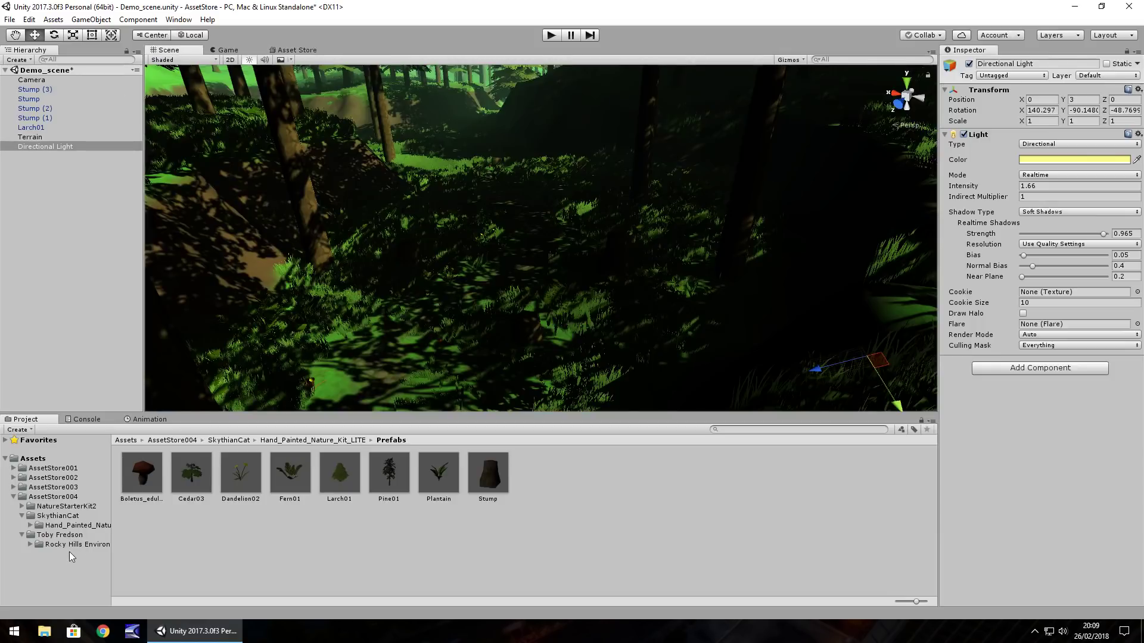
pyautogui.click(63, 545)
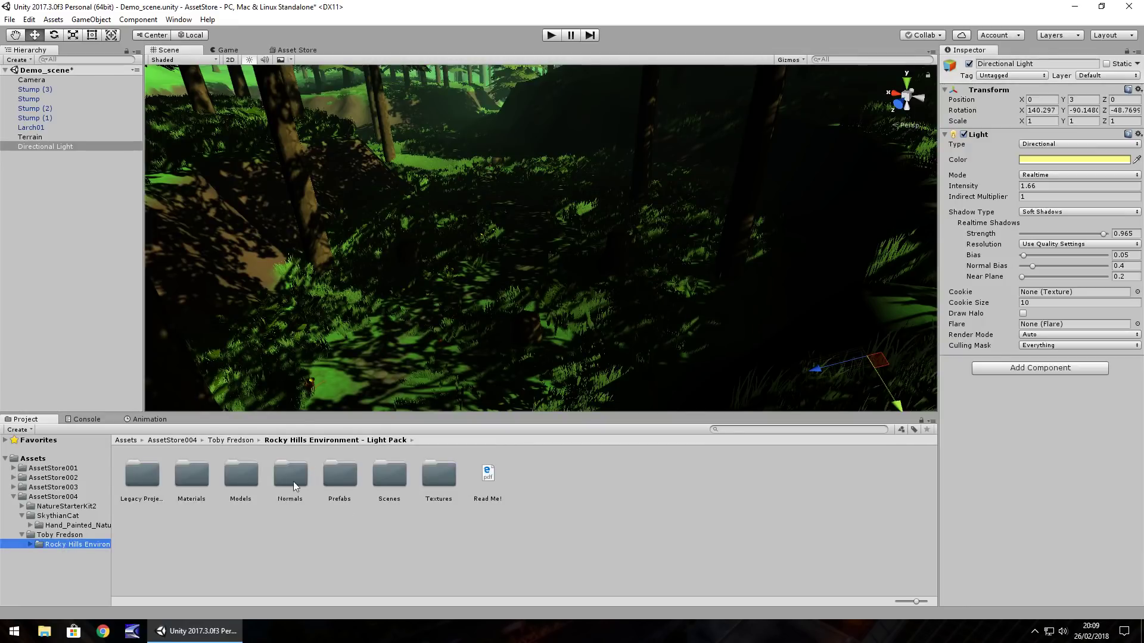
pyautogui.doubleClick(387, 477)
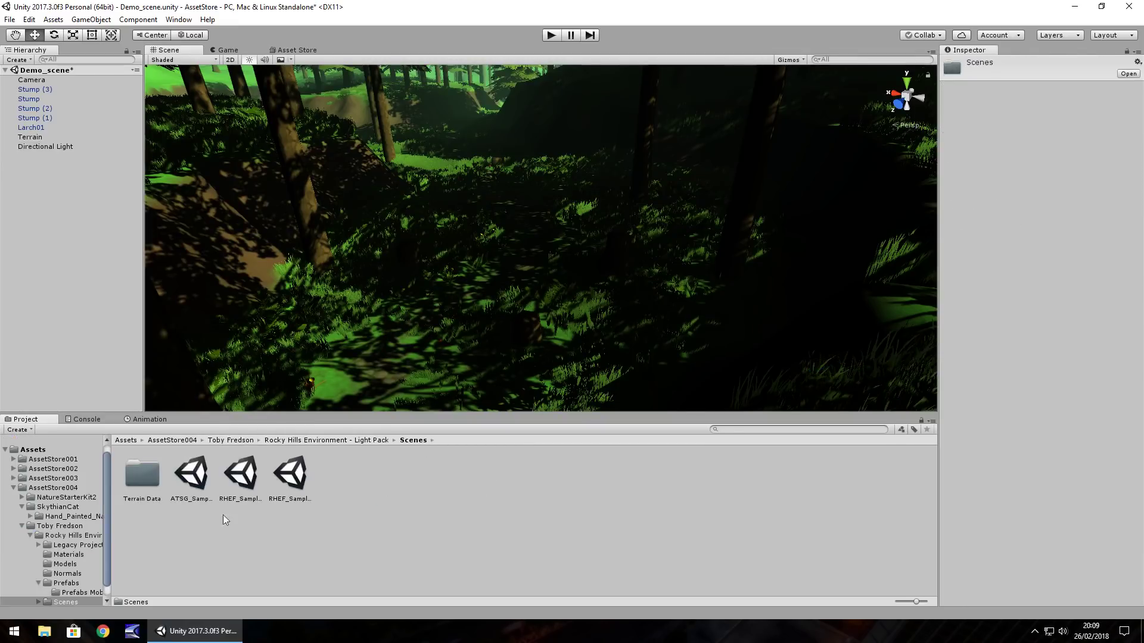
pyautogui.doubleClick(203, 476)
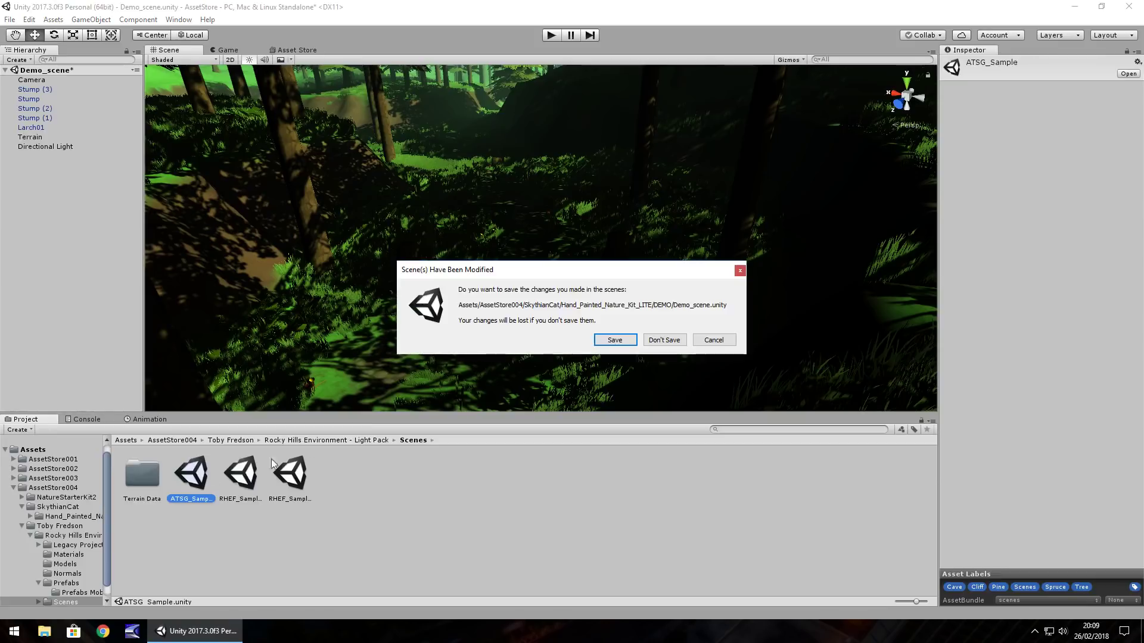
pyautogui.click(656, 339)
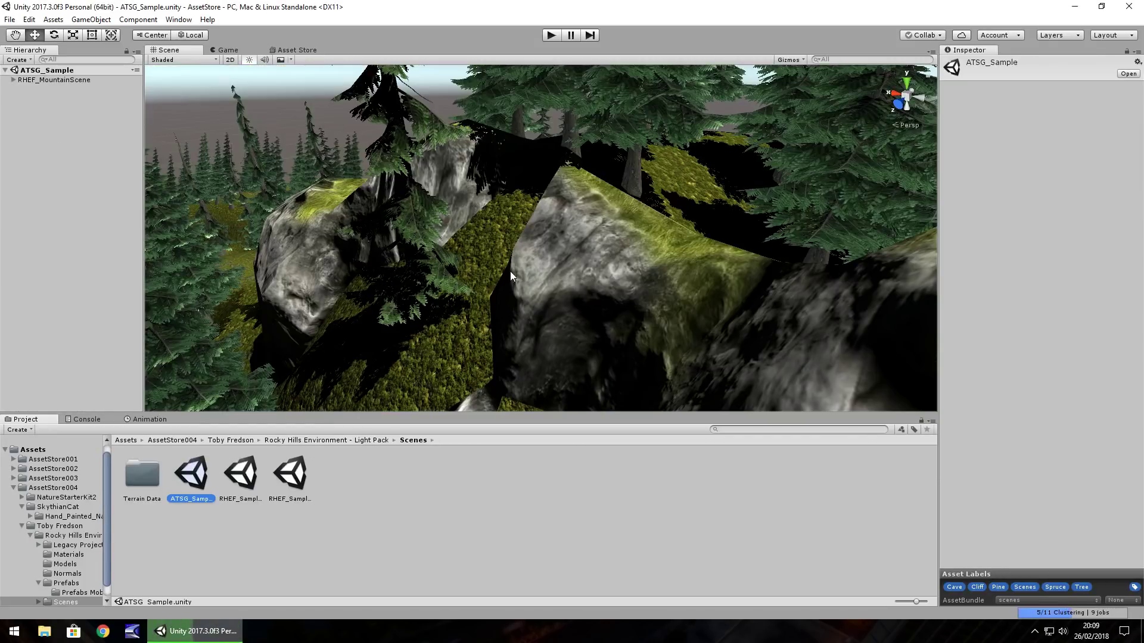
pyautogui.moveTo(510, 271); pyautogui.dragTo(427, 306, button='right')
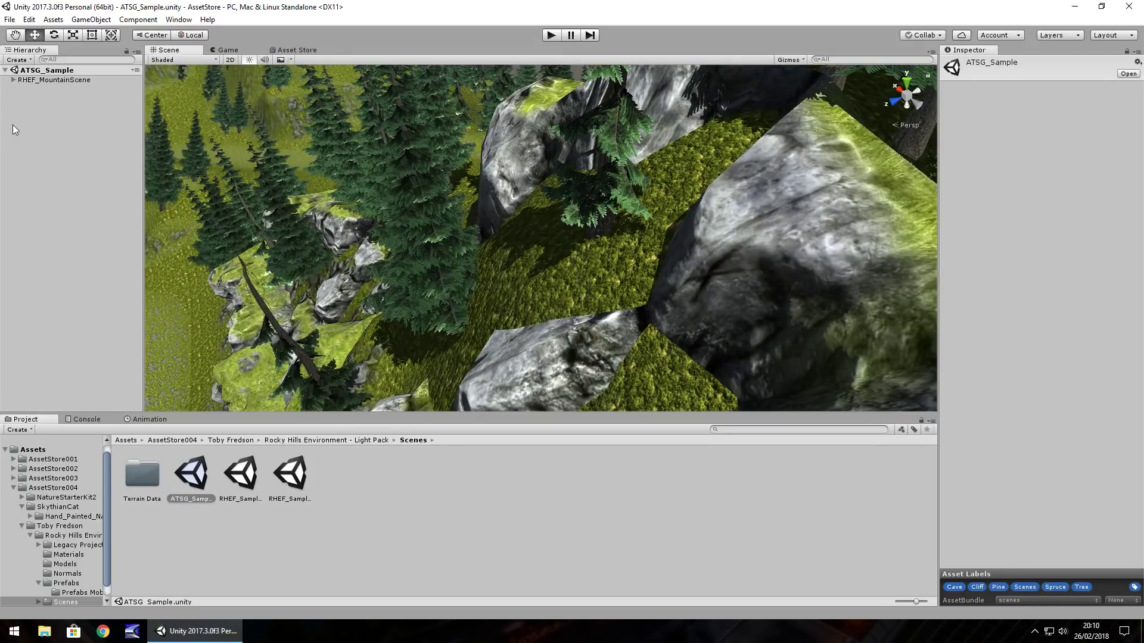
# - Expand RHEF_MountainScene > GameObjects > Details and frame RHEF_RockDetailsB (25)
pyautogui.click(13, 80)
pyautogui.click(37, 89)
pyautogui.click(22, 89)
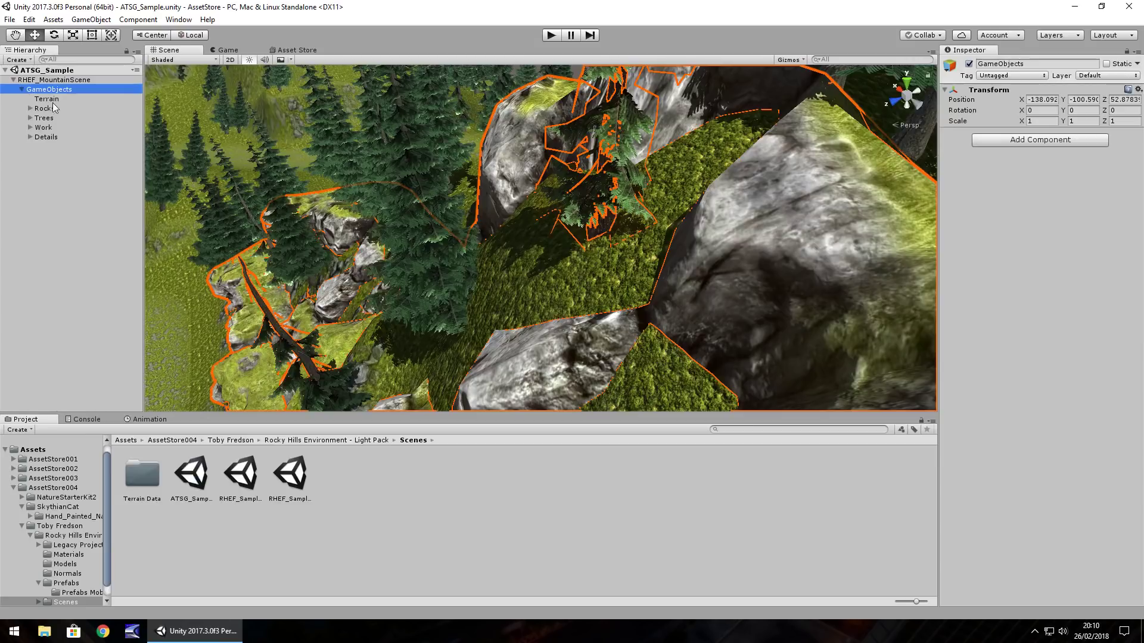
pyautogui.click(31, 137)
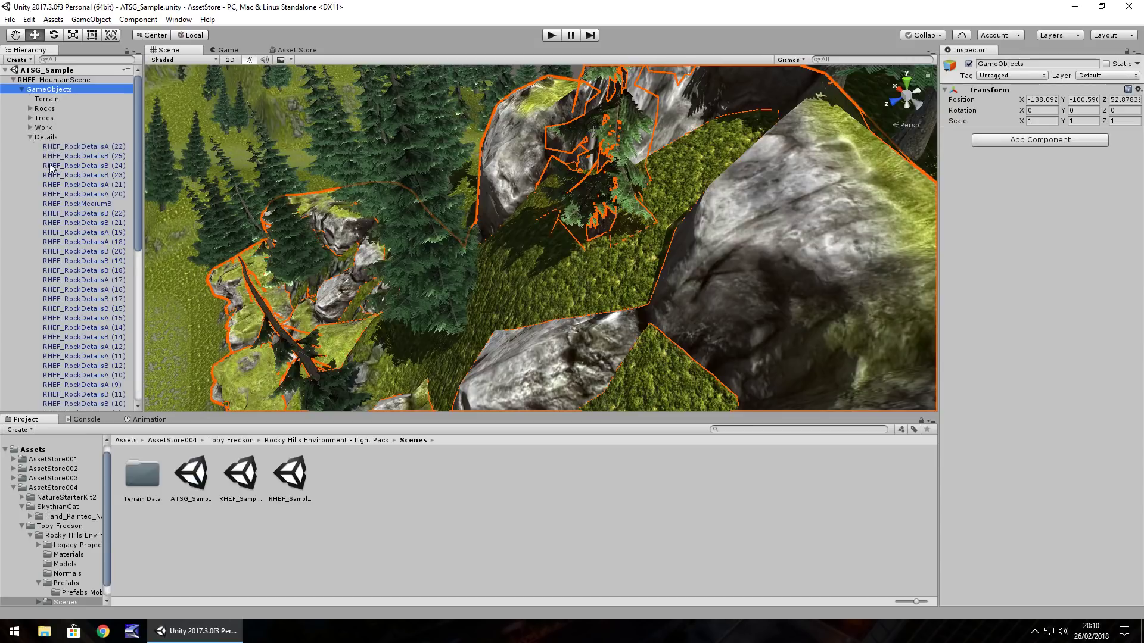
pyautogui.doubleClick(66, 156)
# - Play the mountain scene and show the Rocky Hills Prefabs folder
pyautogui.moveTo(437, 220); pyautogui.dragTo(382, 134, button='right')
pyautogui.click(553, 35)
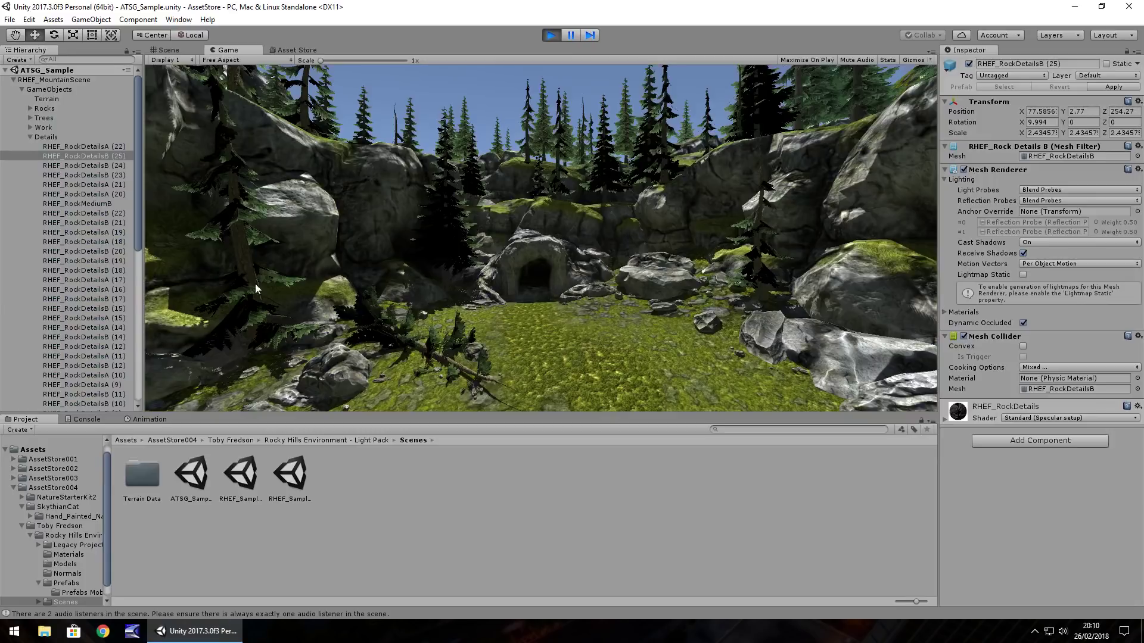
pyautogui.click(62, 584)
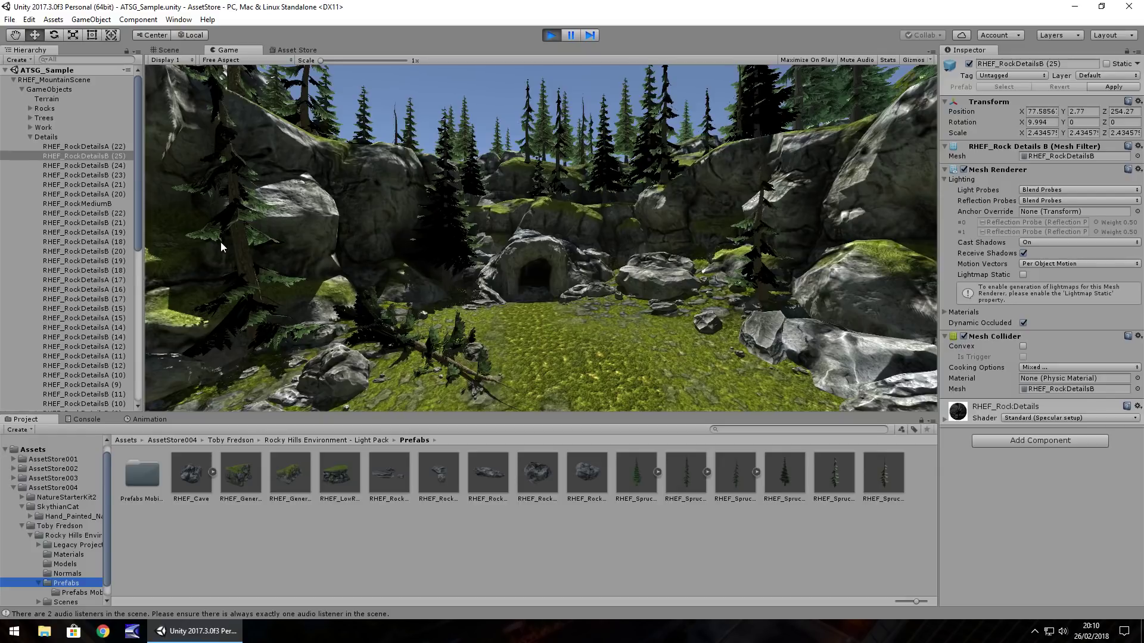
# - Brighten the Environment Intensity Multiplier in Lighting settings while playing, then stop
pyautogui.click(179, 19)
pyautogui.moveTo(229, 351)
pyautogui.click(363, 347)
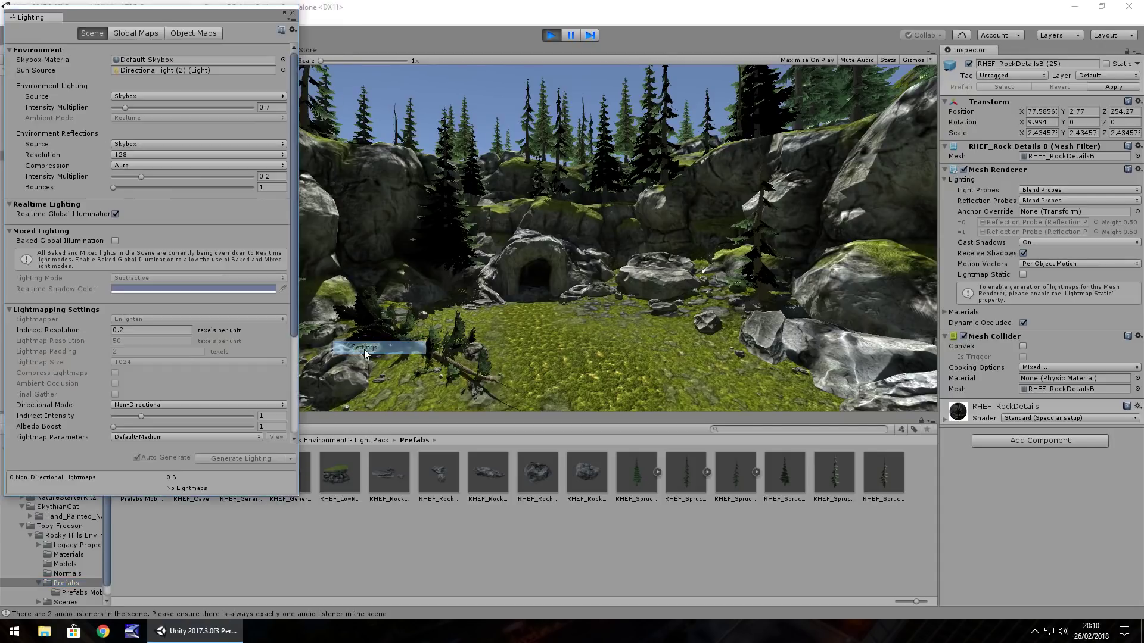
pyautogui.moveTo(125, 108); pyautogui.dragTo(337, 128)
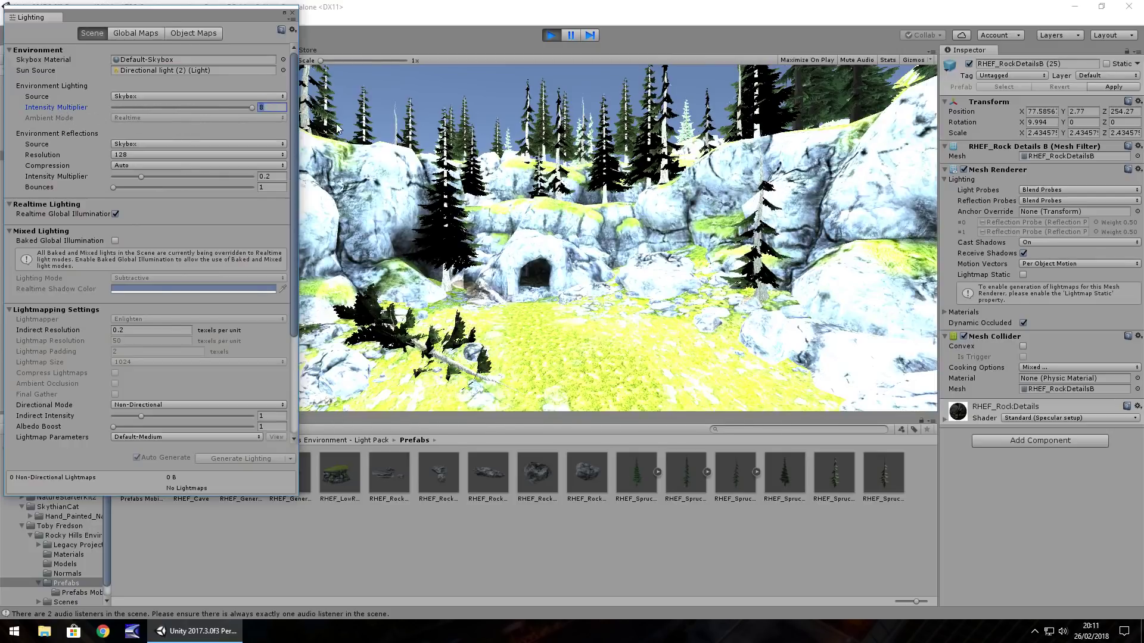
pyautogui.hotkey('ctrl', 'p')
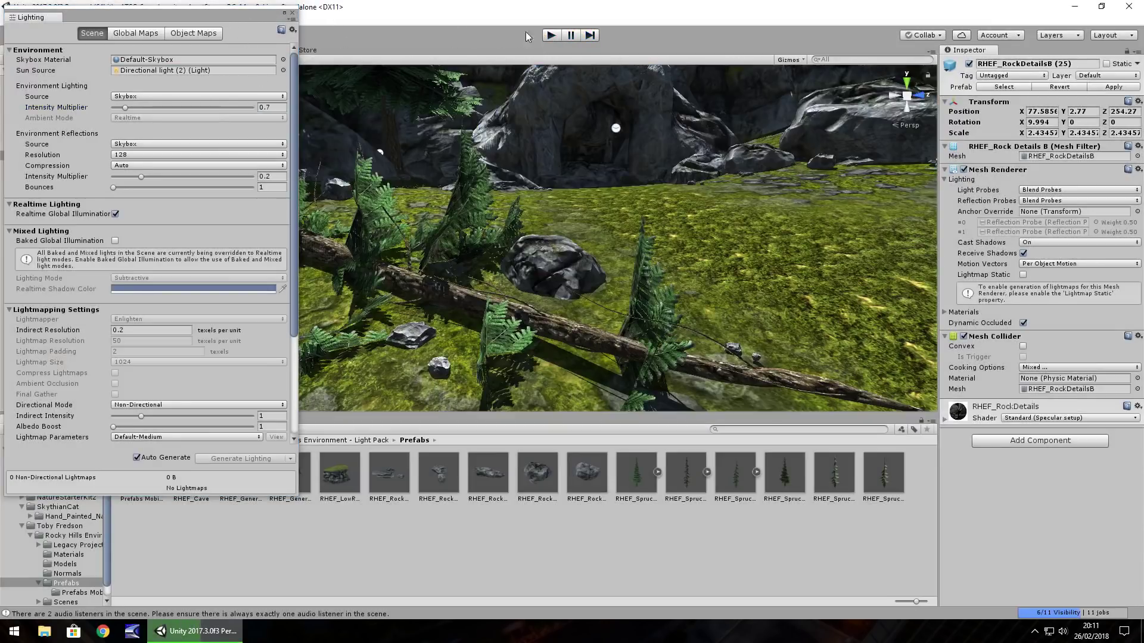
# - Replay with the environment intensity lowered, then stop, close Lighting and steer toward the cave
pyautogui.click(553, 35)
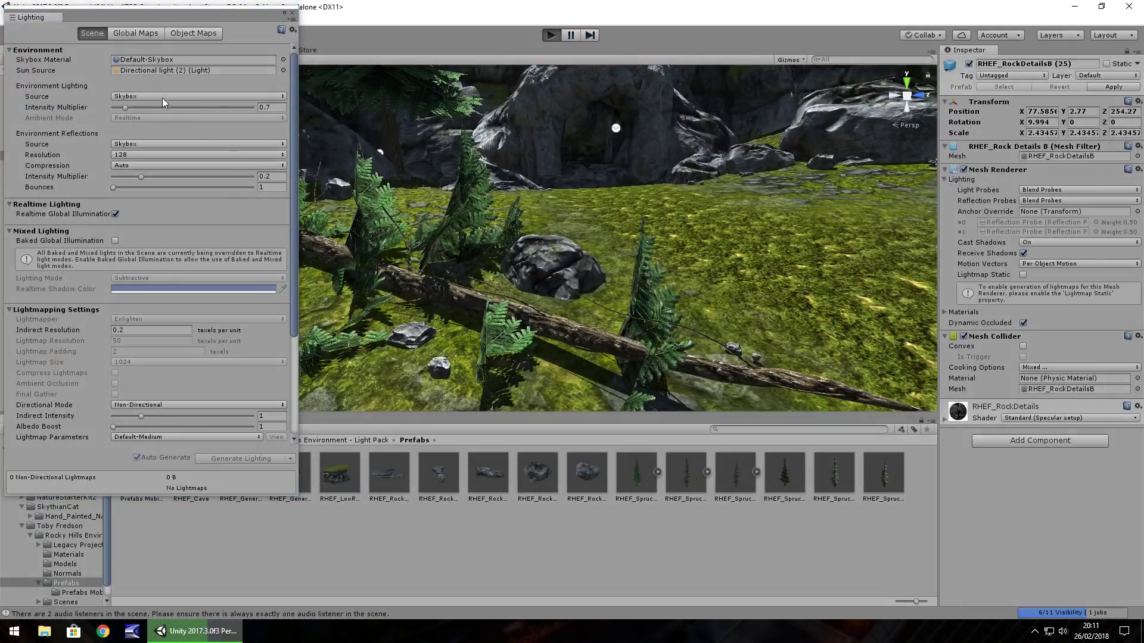
pyautogui.moveTo(126, 109); pyautogui.dragTo(111, 111)
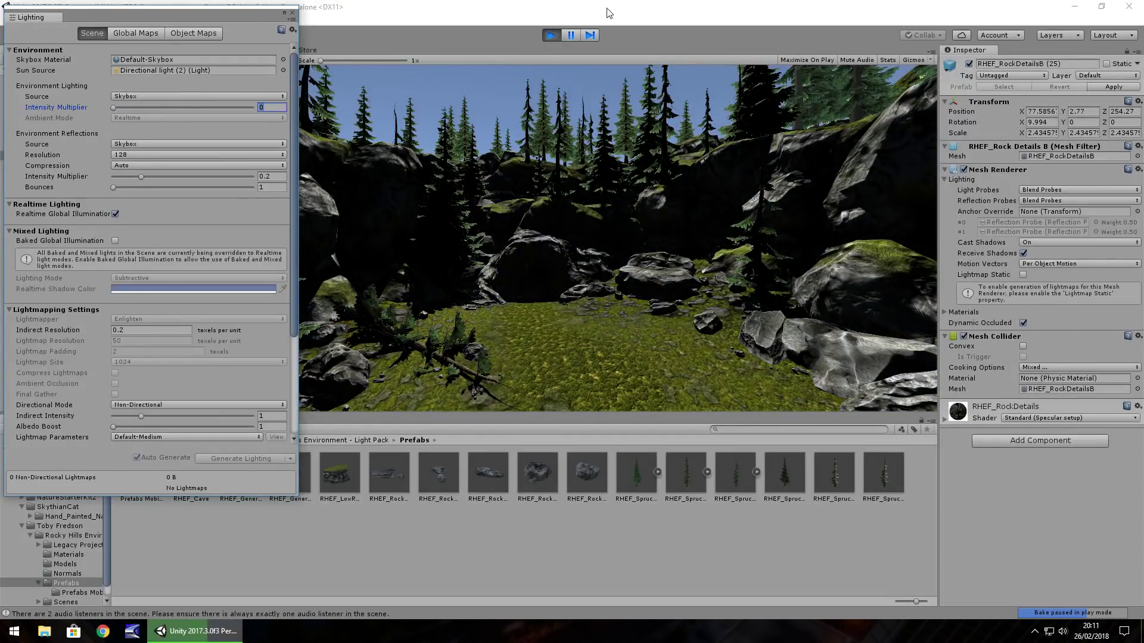
pyautogui.click(549, 35)
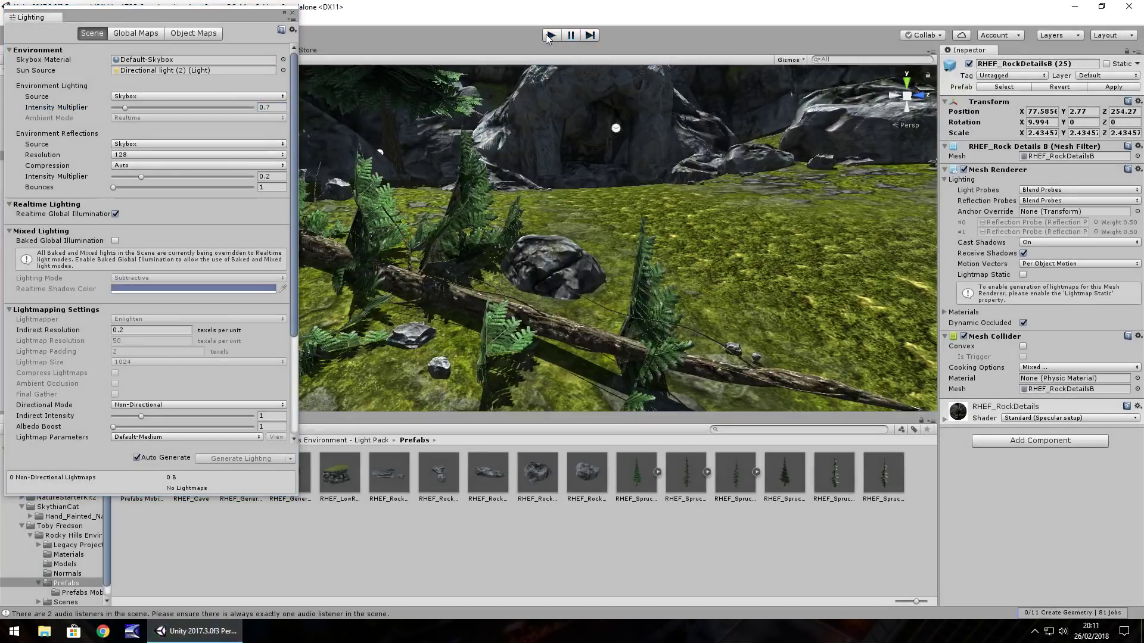
pyautogui.click(292, 13)
pyautogui.press('w')
pyautogui.moveTo(438, 90); pyautogui.dragTo(489, 176, button='right')
# - Scale RHEF_Cave to 2 on X, Y and Z in the Inspector
pyautogui.click(609, 152)
pyautogui.press('s')
pyautogui.click(1043, 134)
pyautogui.write('2')
pyautogui.press('Tab')
pyautogui.write('2')
pyautogui.press('Tab')
pyautogui.write('2')
pyautogui.press('Return')
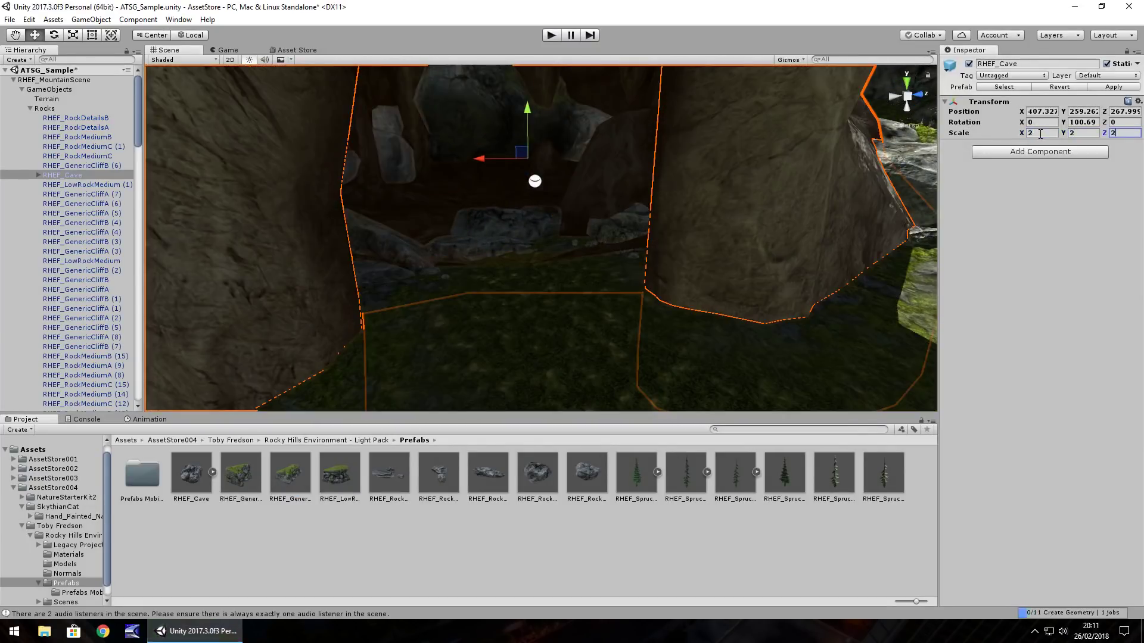
# - Preview the enlarged cave briefly in play mode, then return to the Tobyfredson store page
pyautogui.press('s')
pyautogui.moveTo(636, 180); pyautogui.dragTo(578, 149, button='right')
pyautogui.click(554, 36)
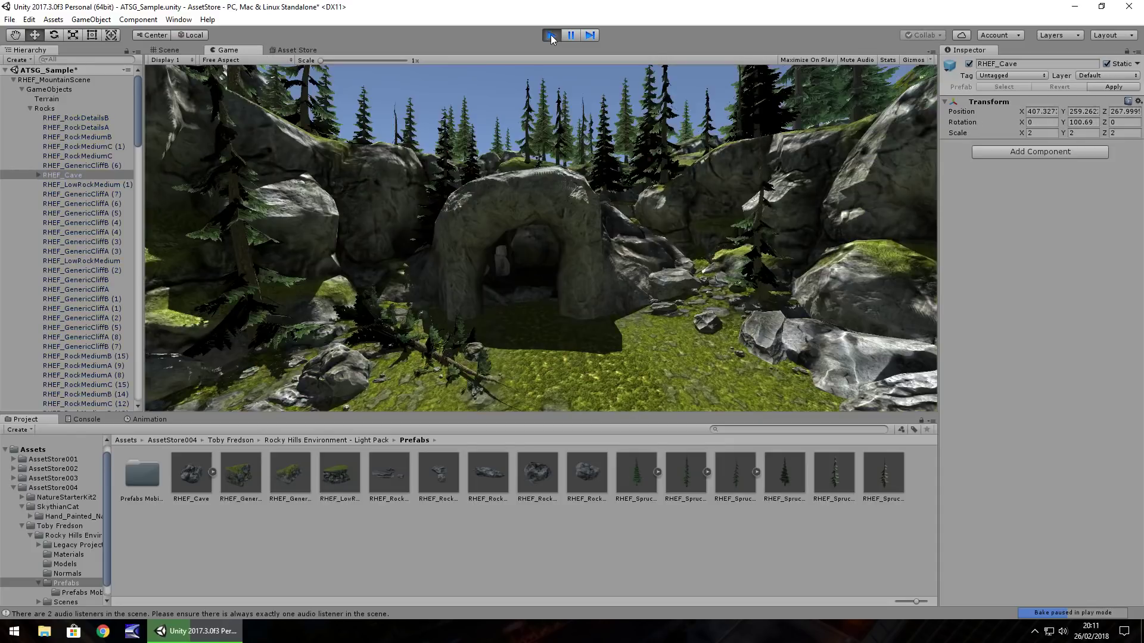
pyautogui.click(551, 36)
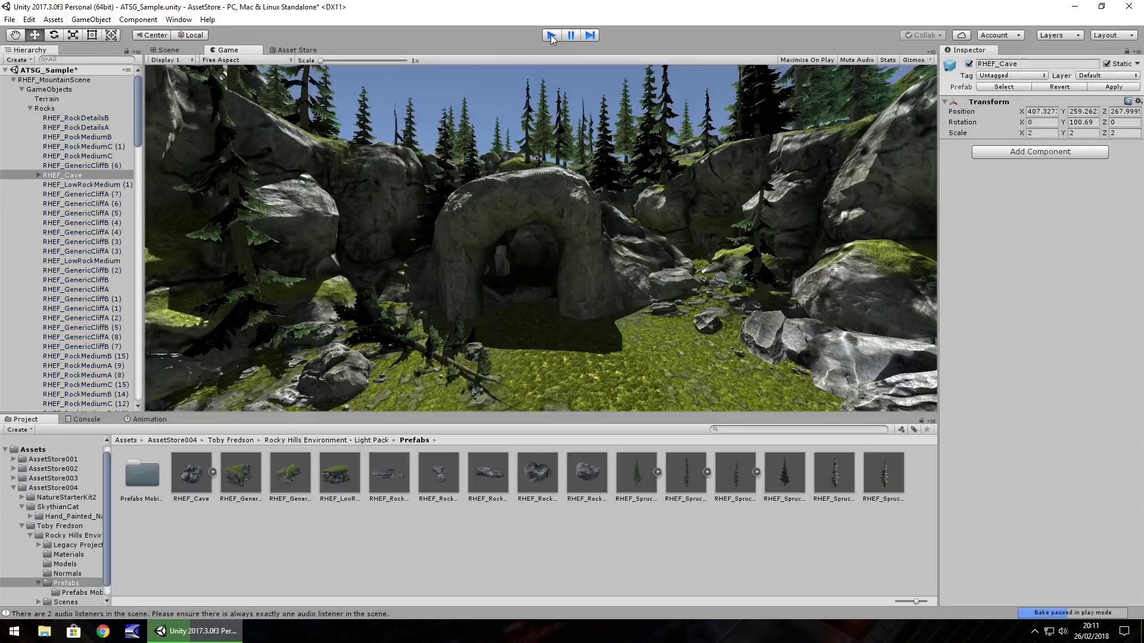
pyautogui.click(312, 51)
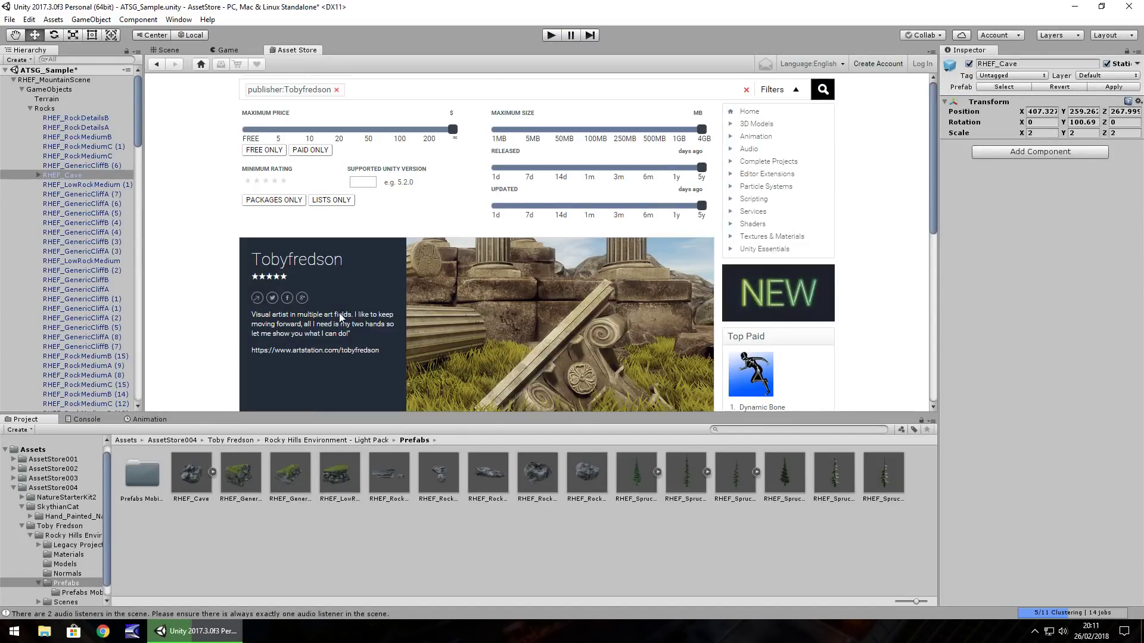
# - Scroll through the Tobyfredson publisher page's package list
pyautogui.scroll(-10, 370, 304)
pyautogui.scroll(10, 521, 320)
pyautogui.scroll(-2, 390, 231)
pyautogui.scroll(-1, 384, 178)
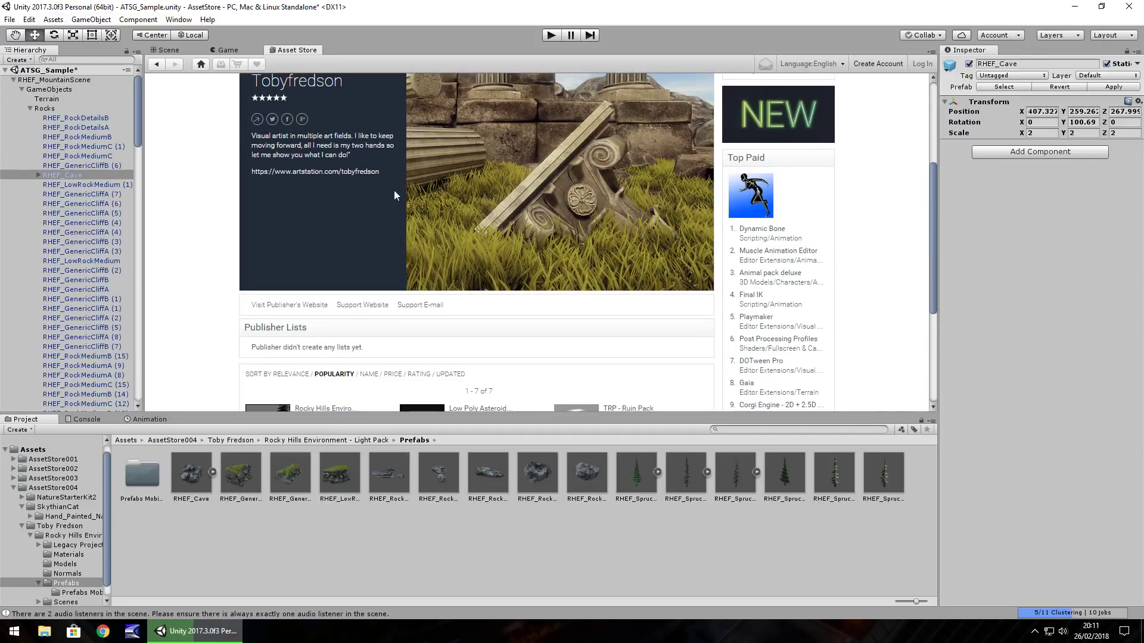
pyautogui.scroll(-3, 529, 226)
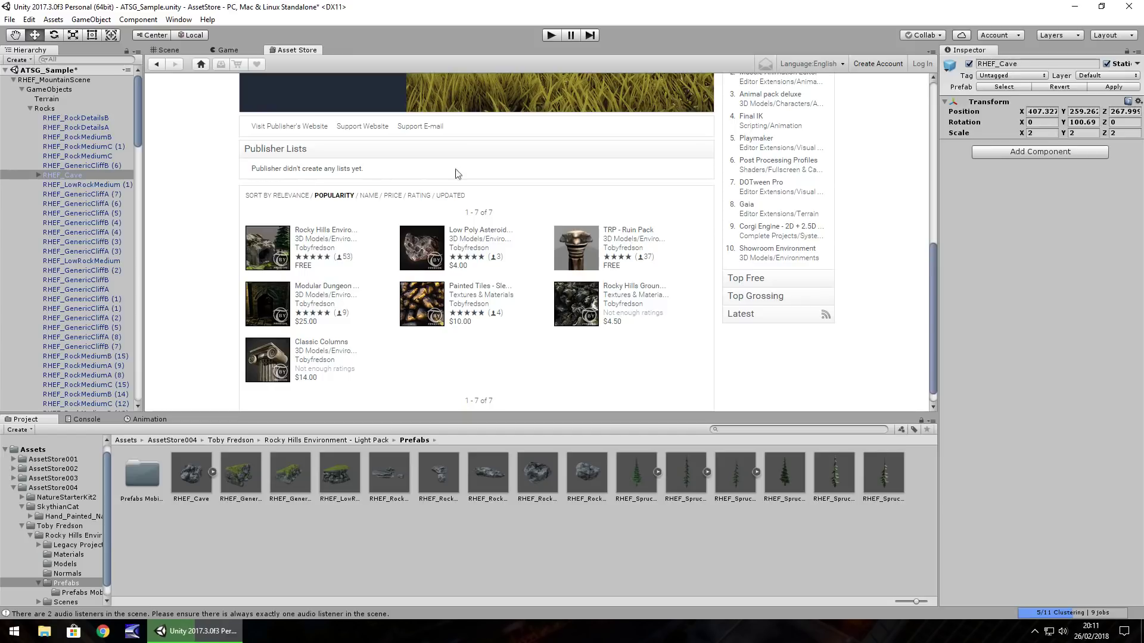
pyautogui.scroll(6, 390, 179)
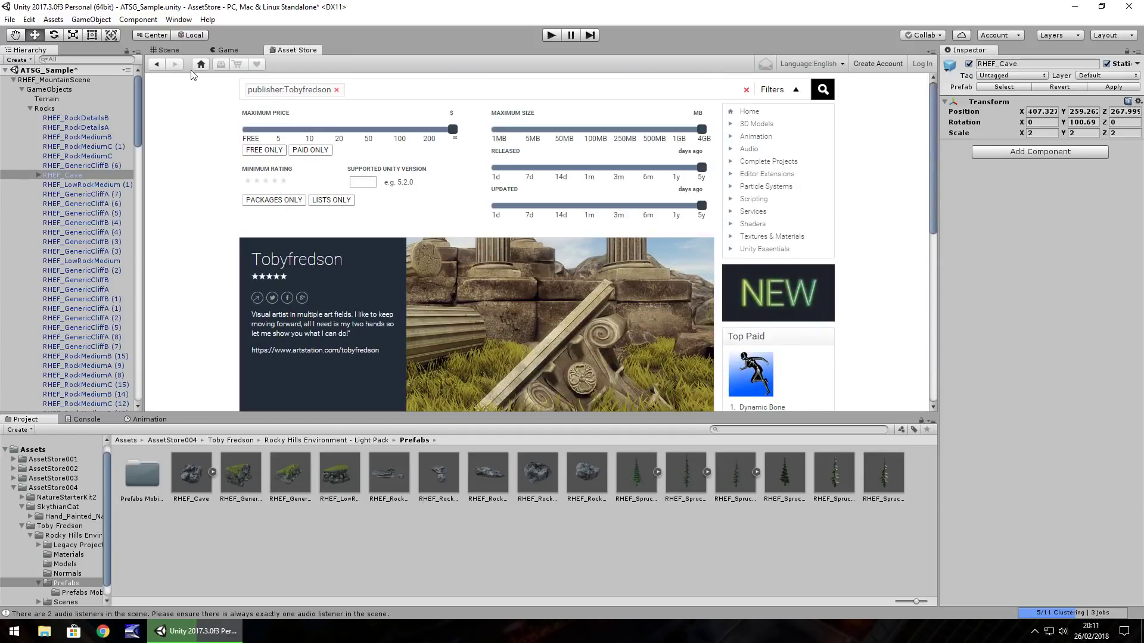
# - Return to the Rocky Hills page and open the Cave [RHE] Sketchfab preview
pyautogui.click(157, 65)
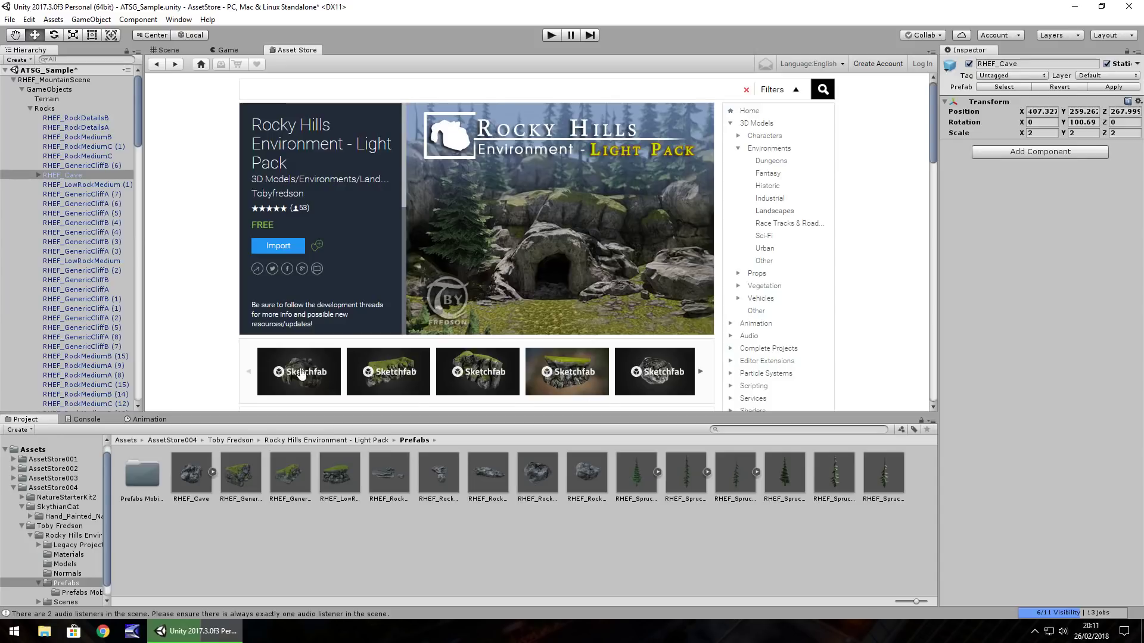
pyautogui.click(563, 381)
pyautogui.scroll(-2, 355, 319)
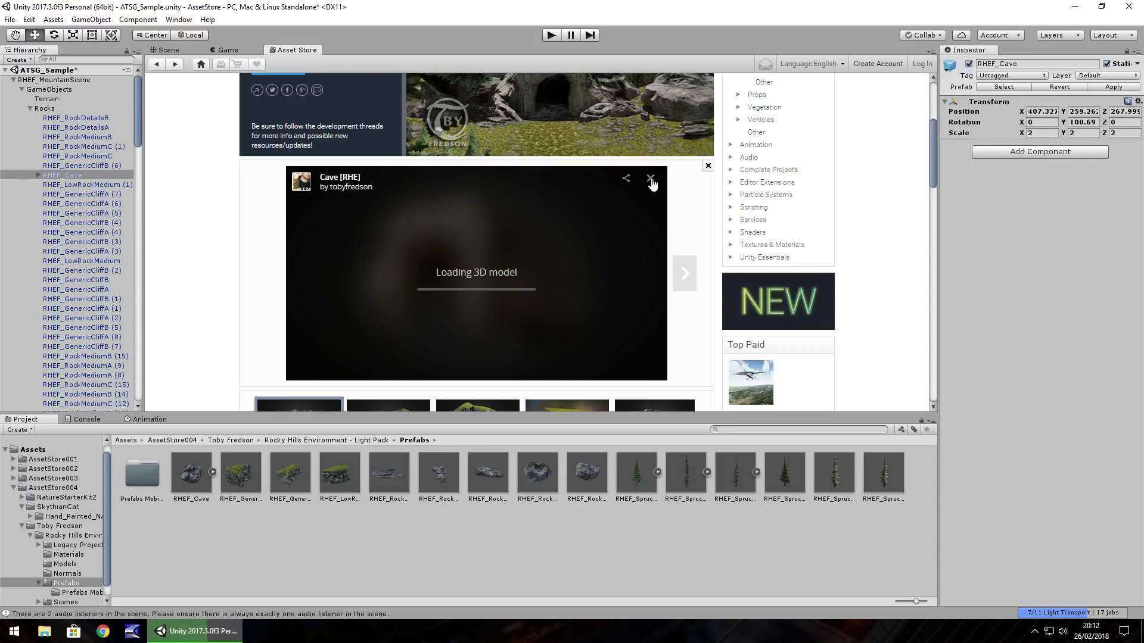
# - Drag RHEF_Cave up along the Y arrow to Y 259.7 and zoom around it
pyautogui.click(168, 51)
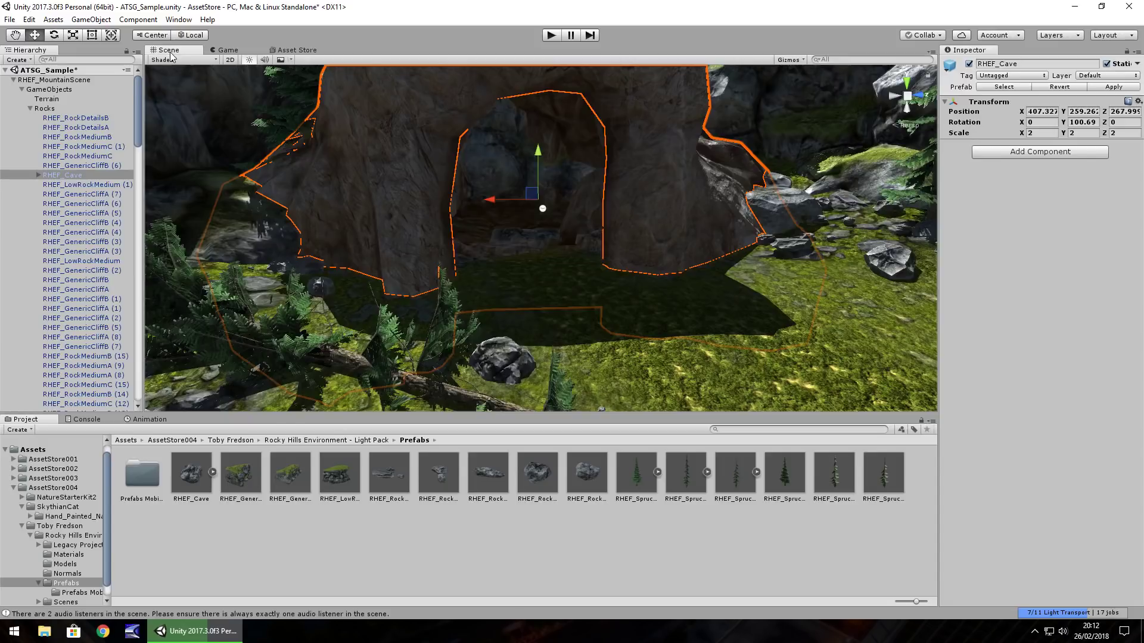
pyautogui.moveTo(532, 177)
pyautogui.mouseDown()
pyautogui.moveTo(533, 126)
pyautogui.moveTo(534, 162)
pyautogui.mouseUp()
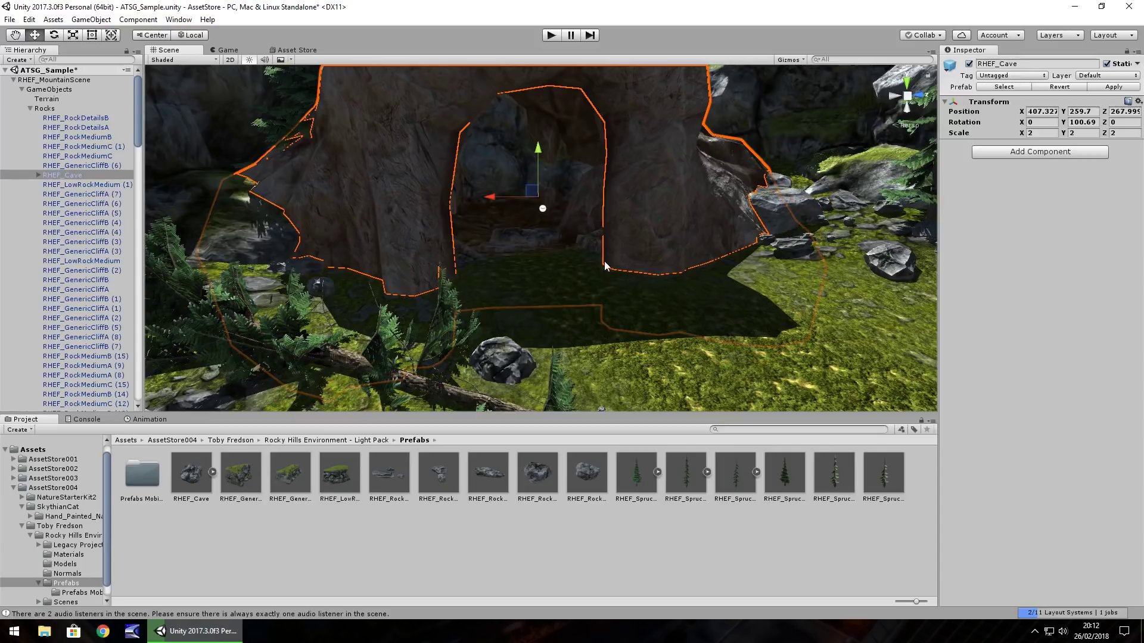
pyautogui.scroll(2, 607, 265)
pyautogui.scroll(3, 599, 262)
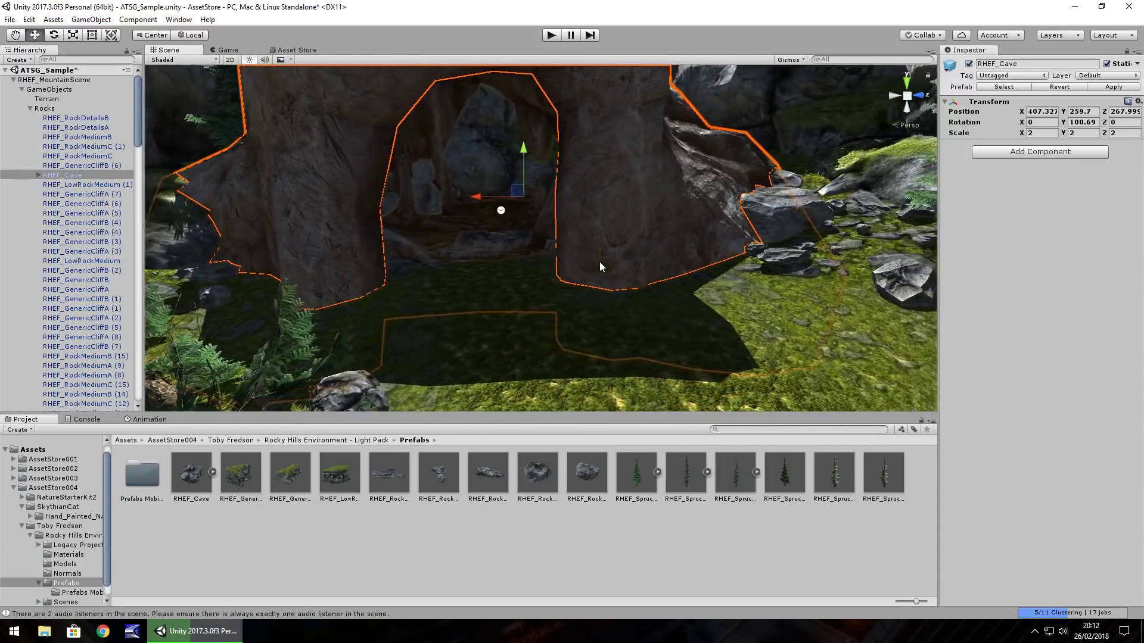
pyautogui.scroll(8, 599, 262)
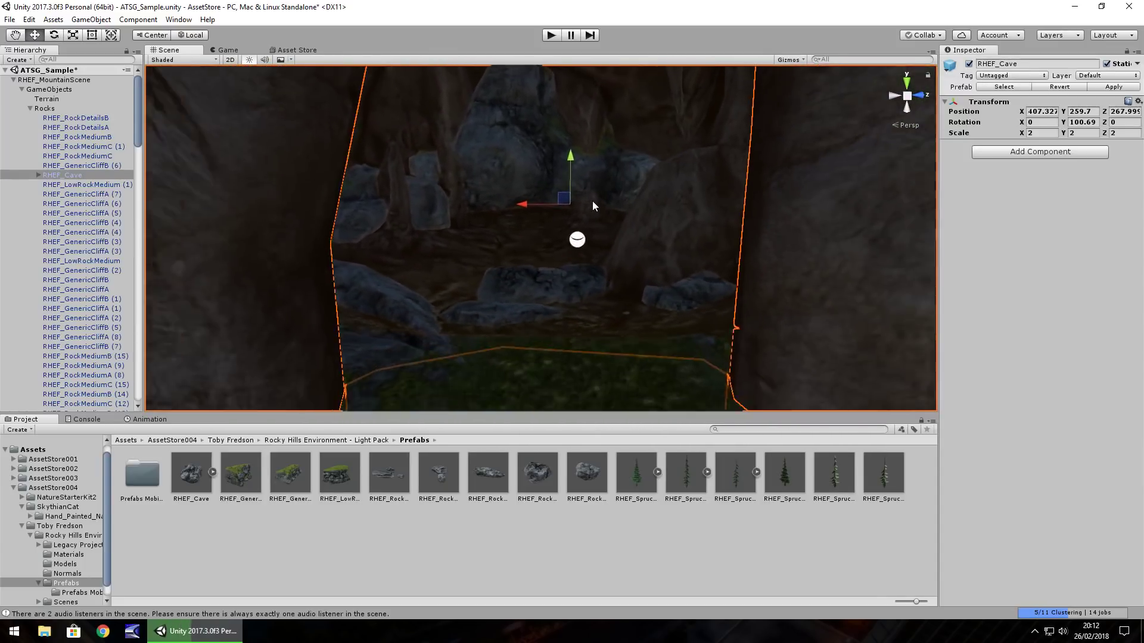
pyautogui.scroll(-10, 592, 202)
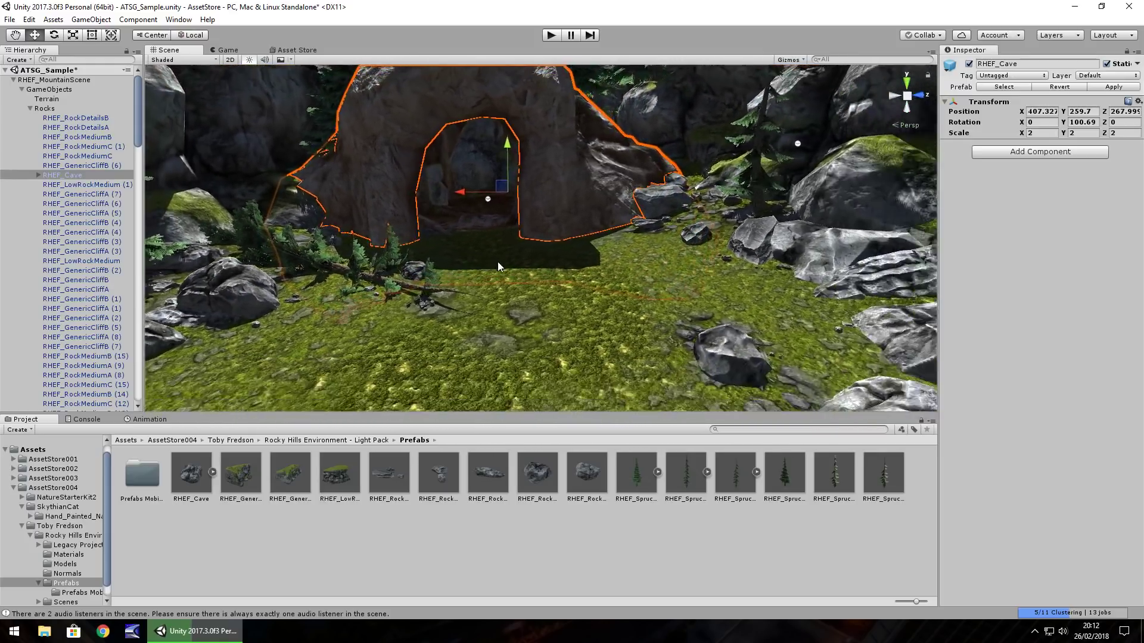
pyautogui.scroll(-3, 498, 262)
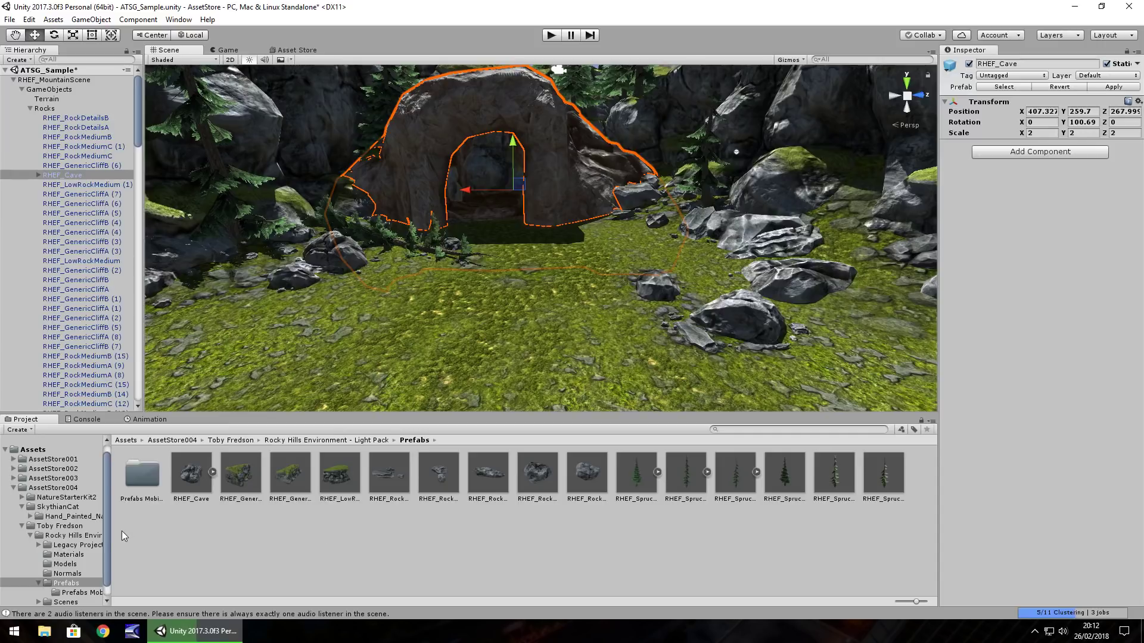
# - Open the Demo scene from NatureStarterKit2's Scene folder, discarding the mountain scene's unsaved changes
pyautogui.click(64, 498)
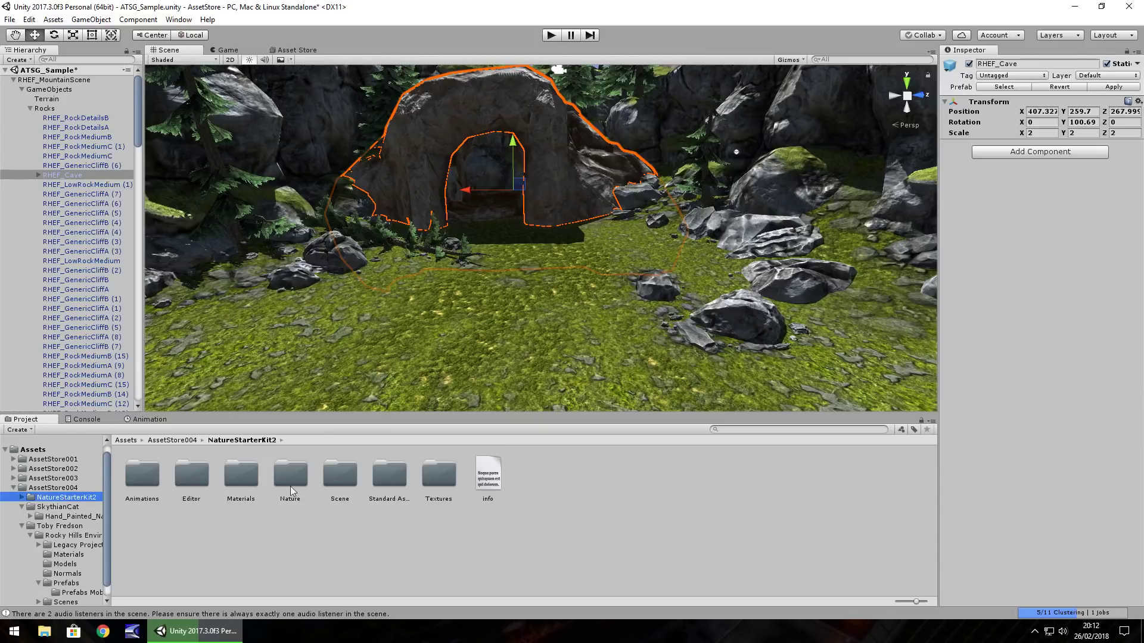
pyautogui.doubleClick(338, 481)
pyautogui.doubleClick(143, 477)
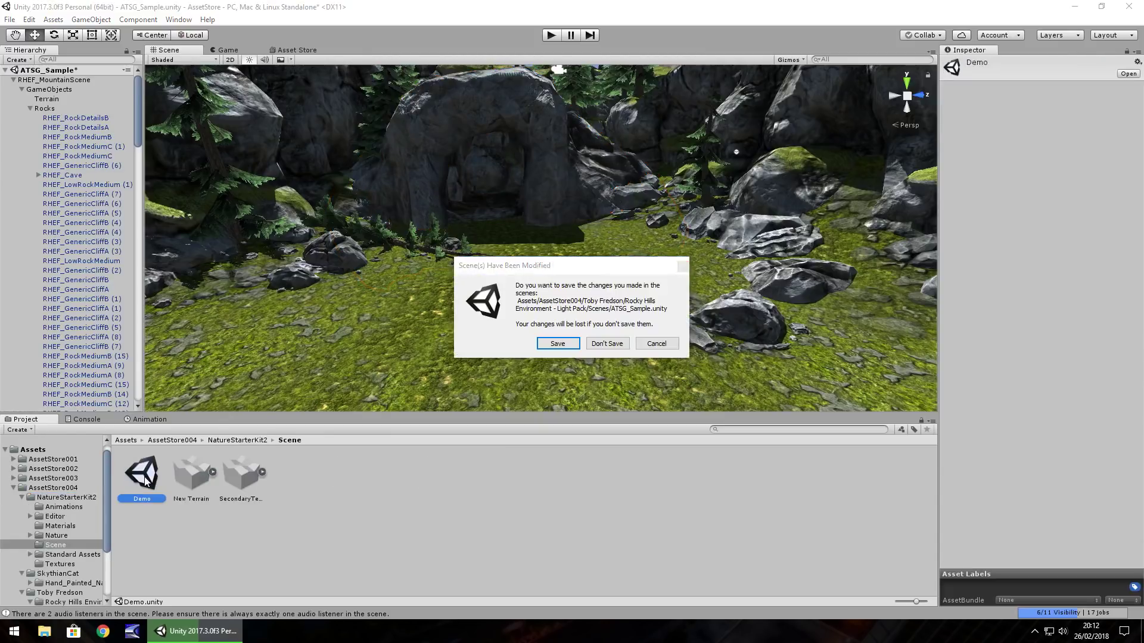
pyautogui.click(607, 344)
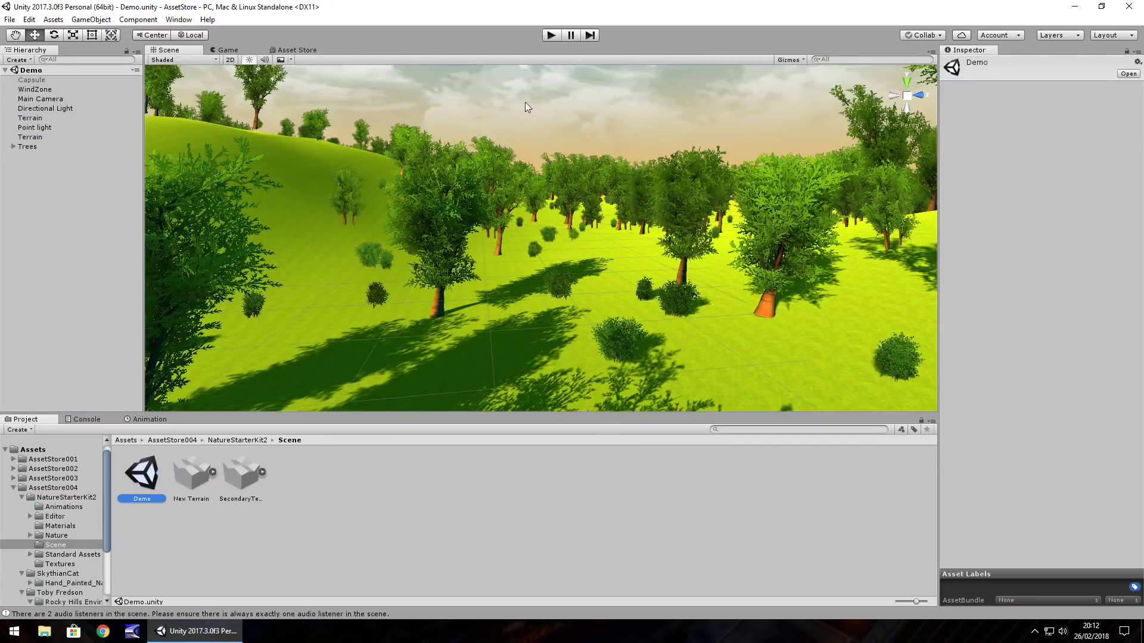
# - Enter play mode to run the Nature Starter Kit 2 Demo scene
pyautogui.click(553, 38)
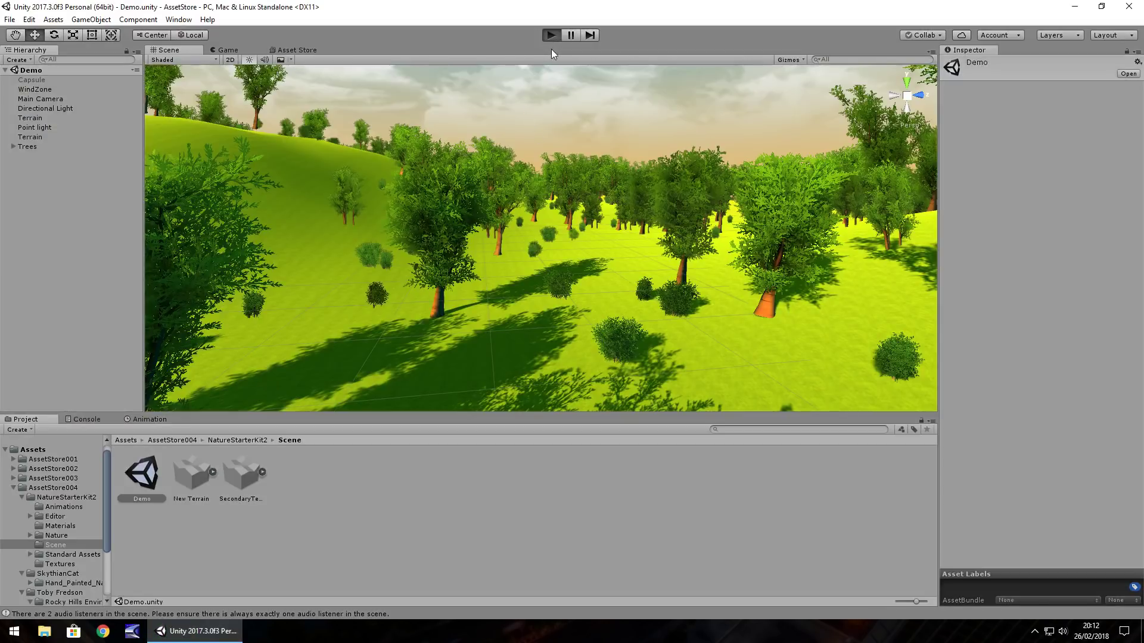